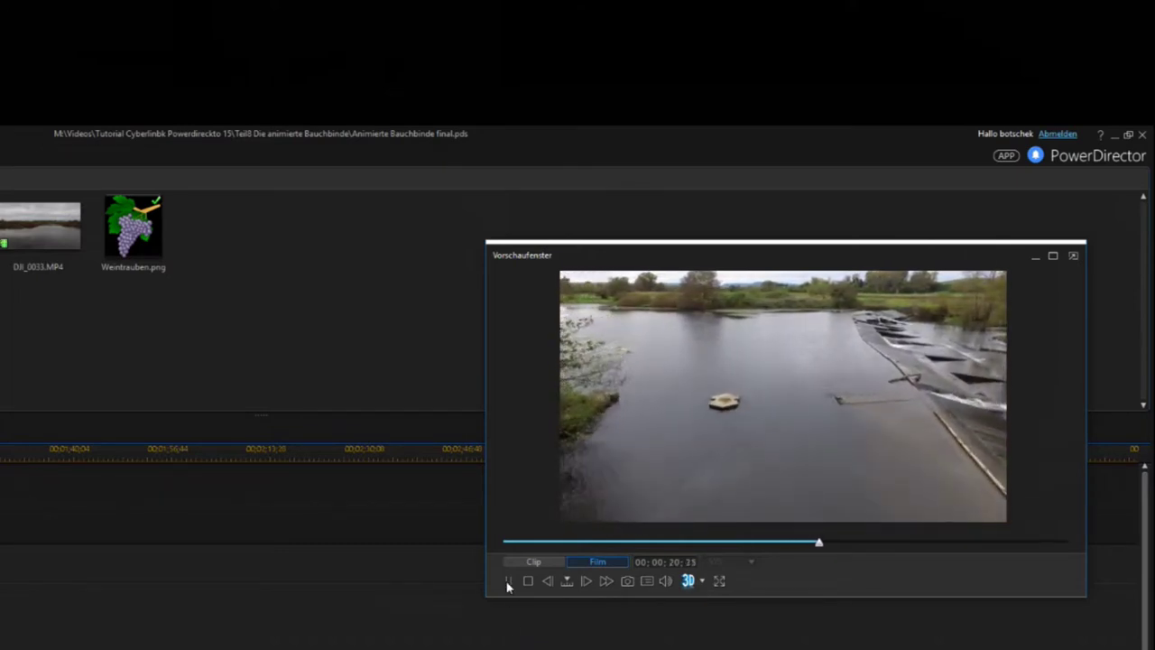
Step: Stop playback, copy the video clip on track 1 and paste the copy on the same track, leaving a gap behind the original
key("space")
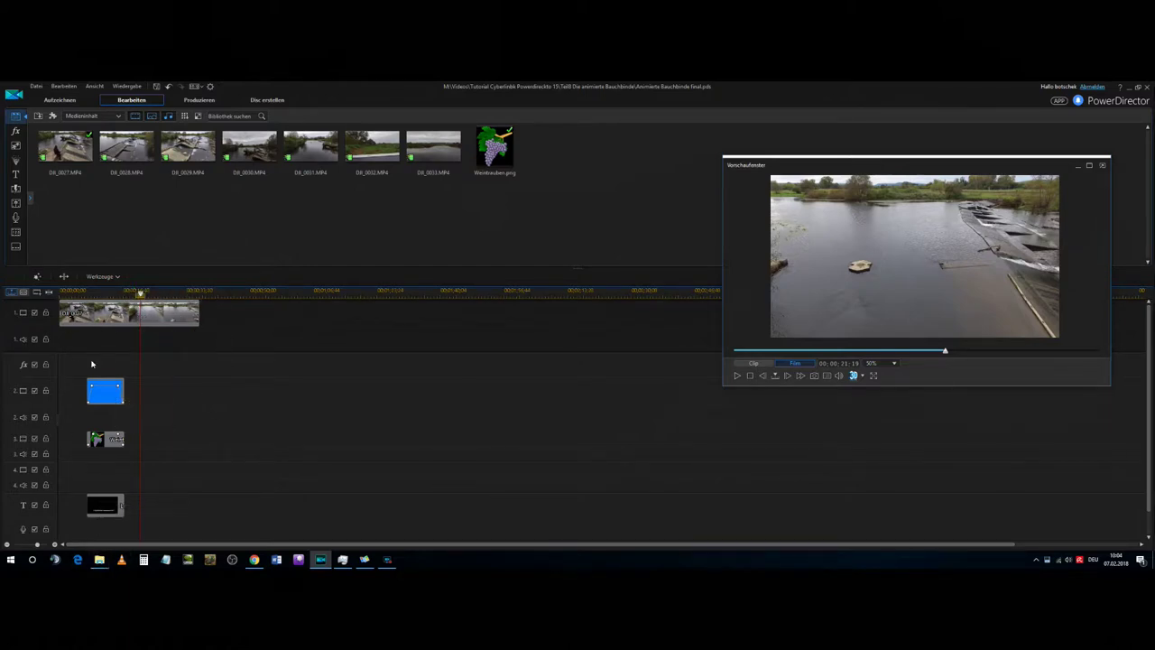
right_click(127, 313)
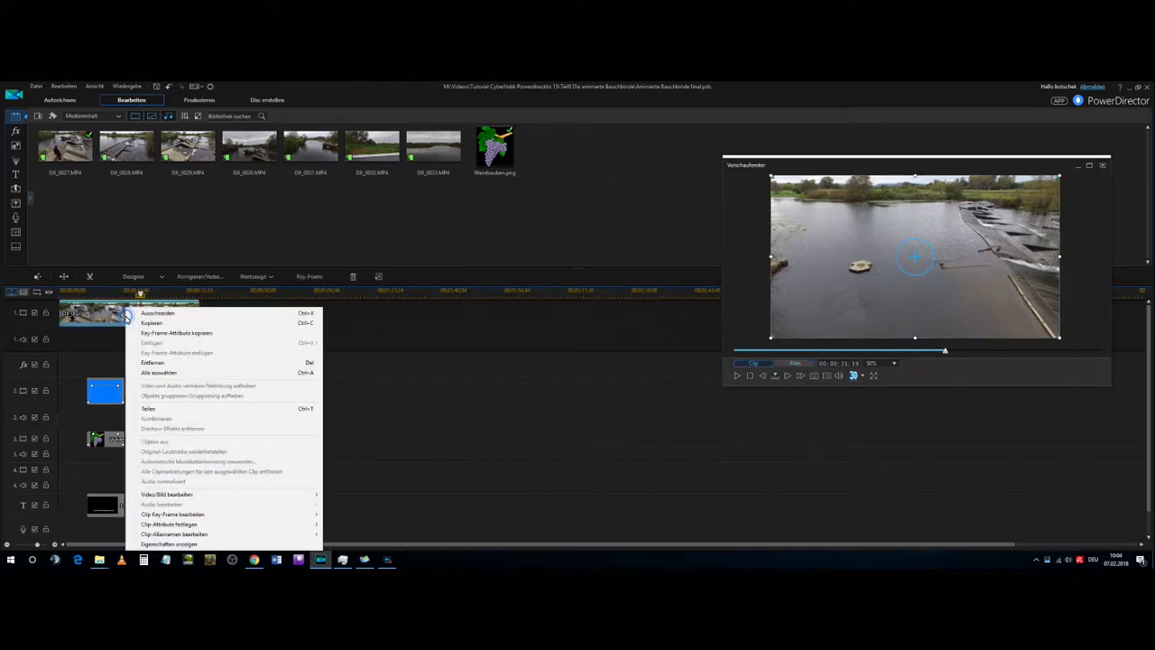
left_click(133, 323)
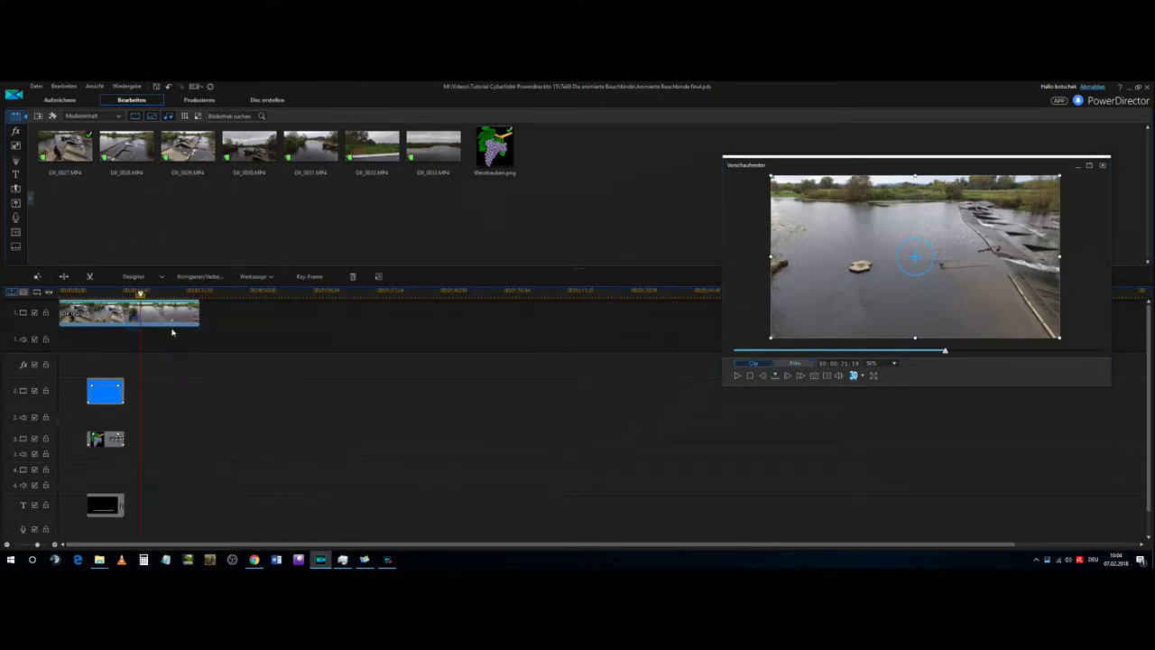
left_click(231, 290)
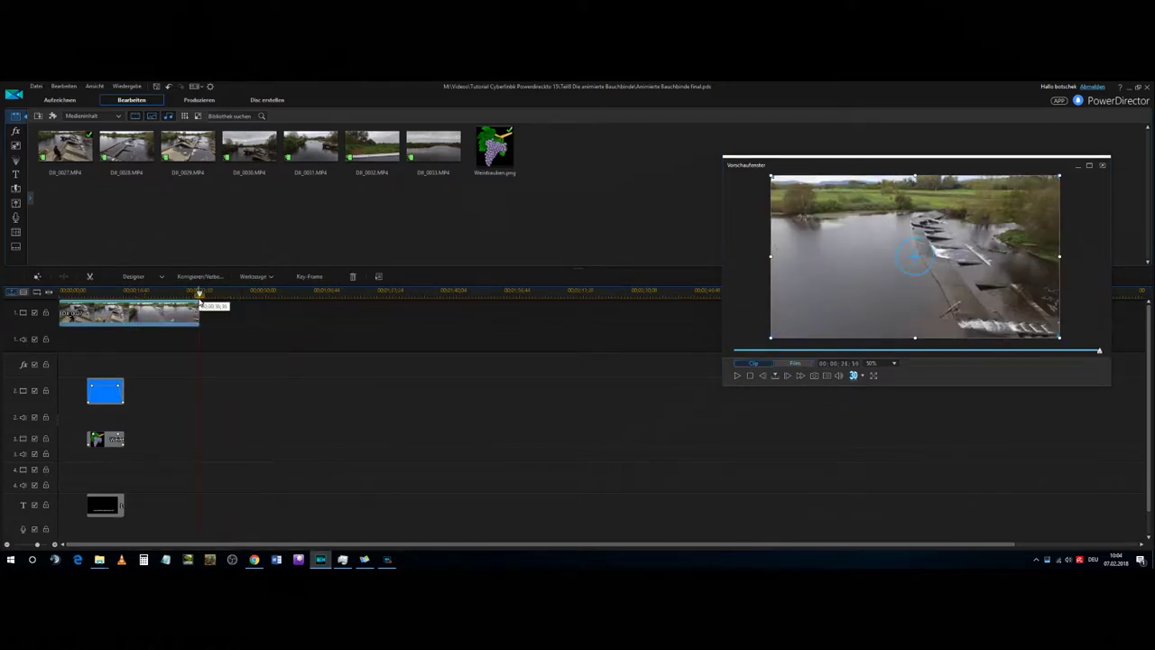
right_click(216, 310)
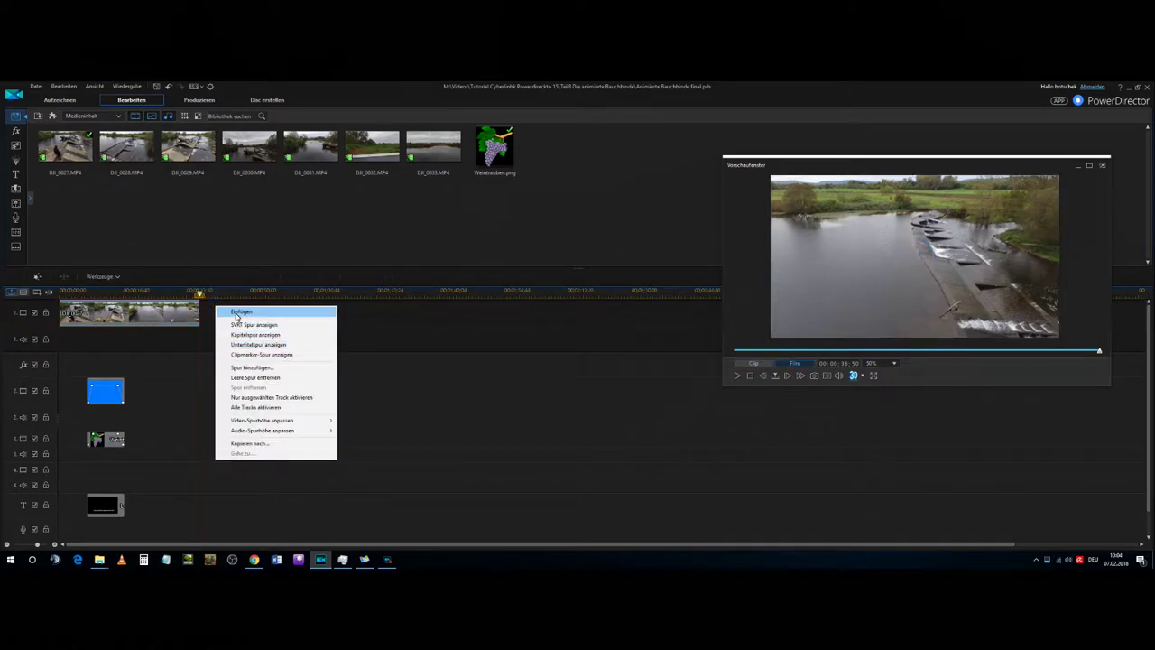
left_click(236, 313)
left_click_drag(236, 314, 278, 314)
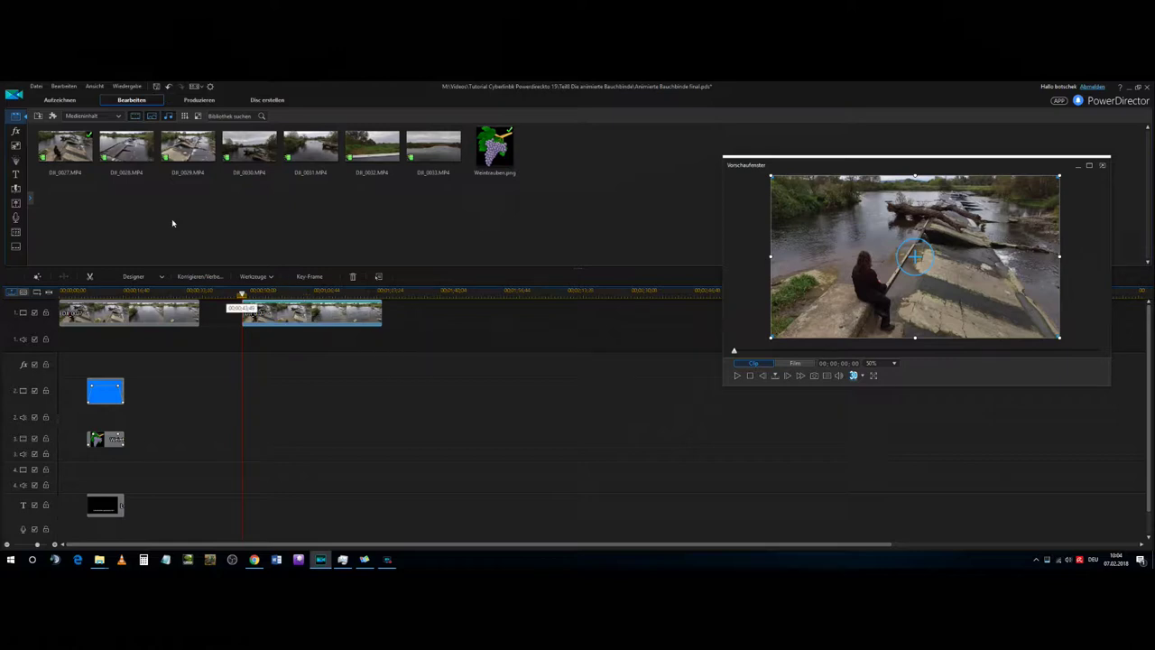
Step: Place the blue color board 0,120,255 on track 2 at the start of the copied clip, and return the library to media content
left_click(118, 116)
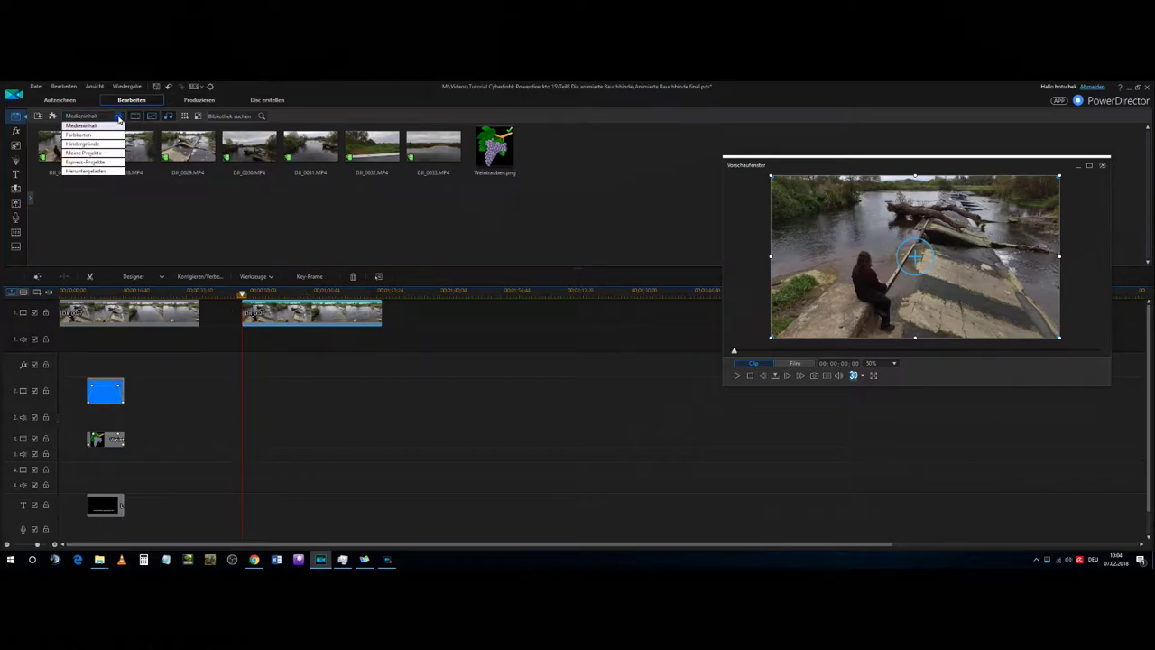
left_click(79, 134)
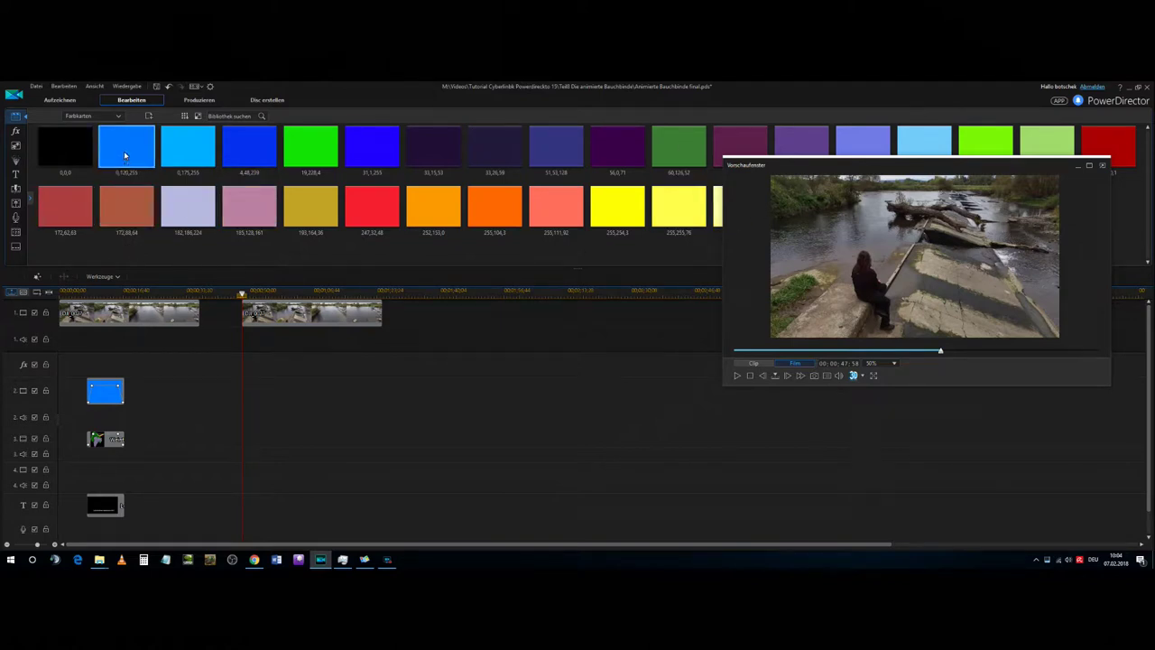
left_click_drag(124, 151, 245, 411)
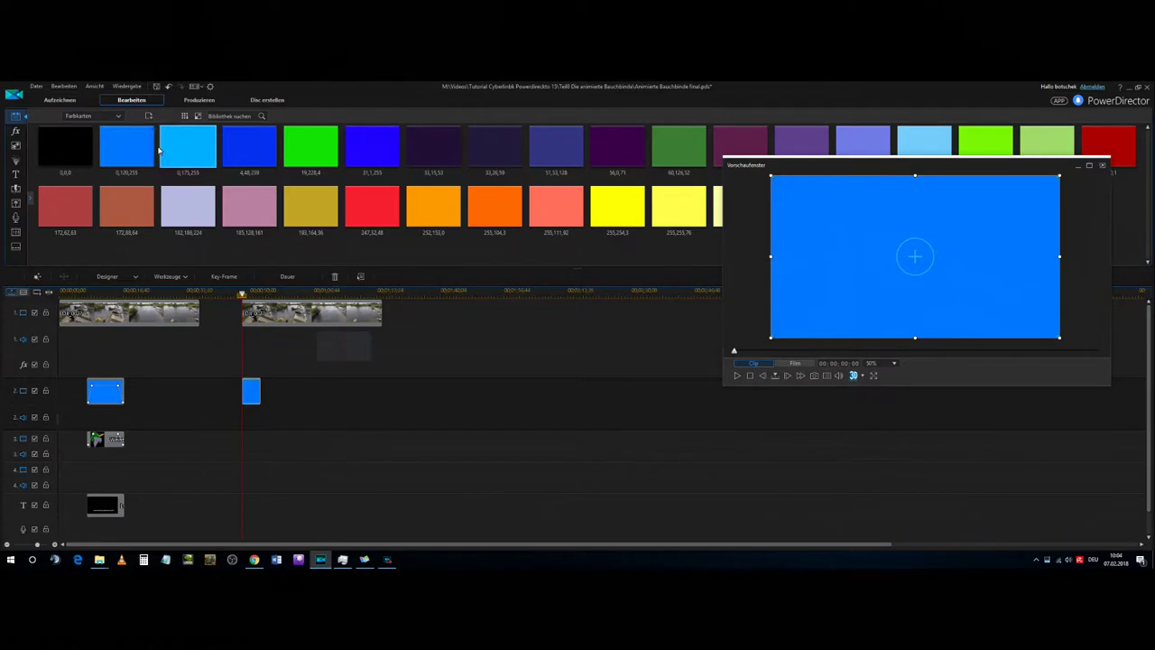
left_click(115, 115)
left_click(115, 128)
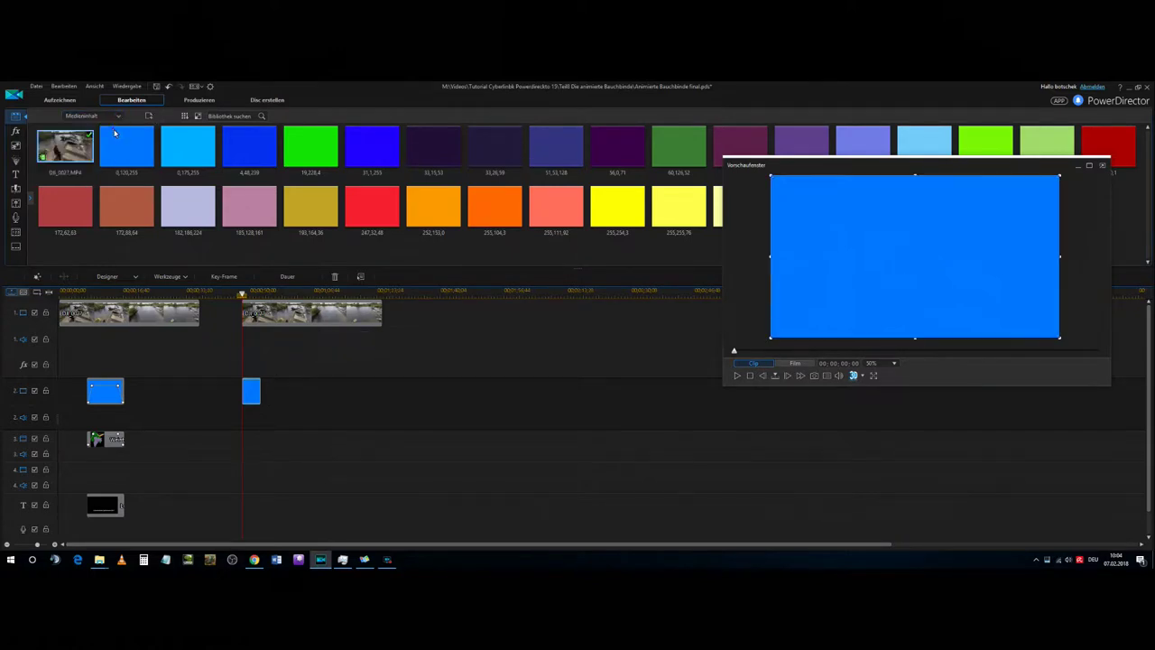
Step: Set the duration of the new blue color board on track 2 to 10 seconds
left_click(252, 397)
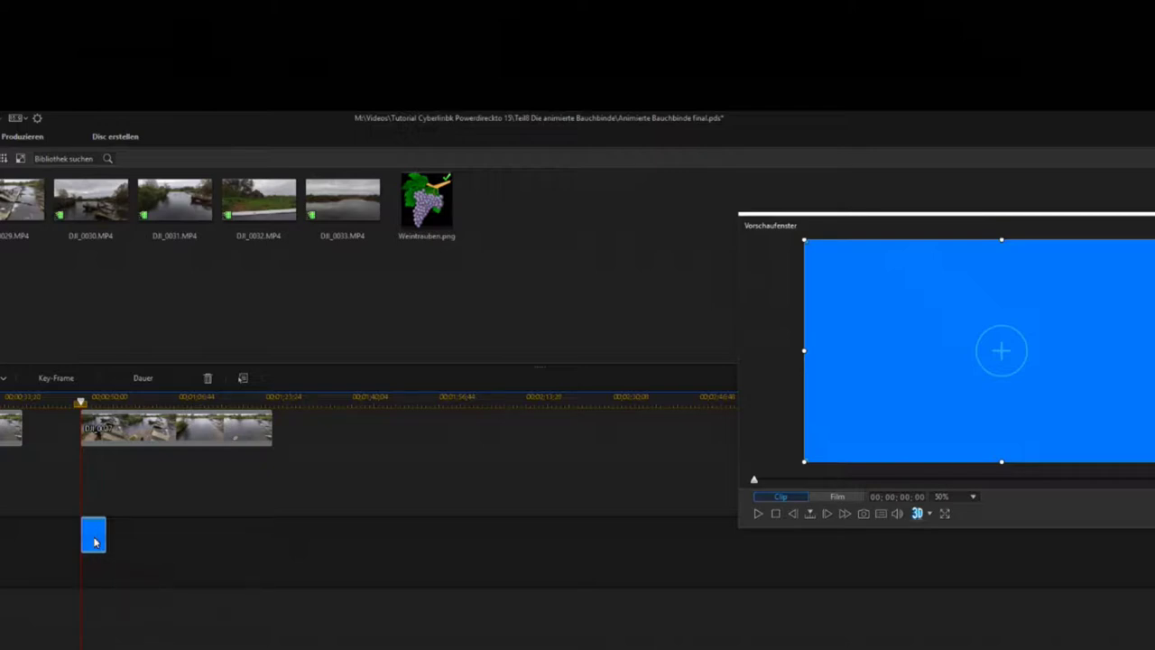
mouse_move(107, 541)
left_mouse_down()
mouse_move(163, 546)
mouse_move(110, 542)
left_mouse_up()
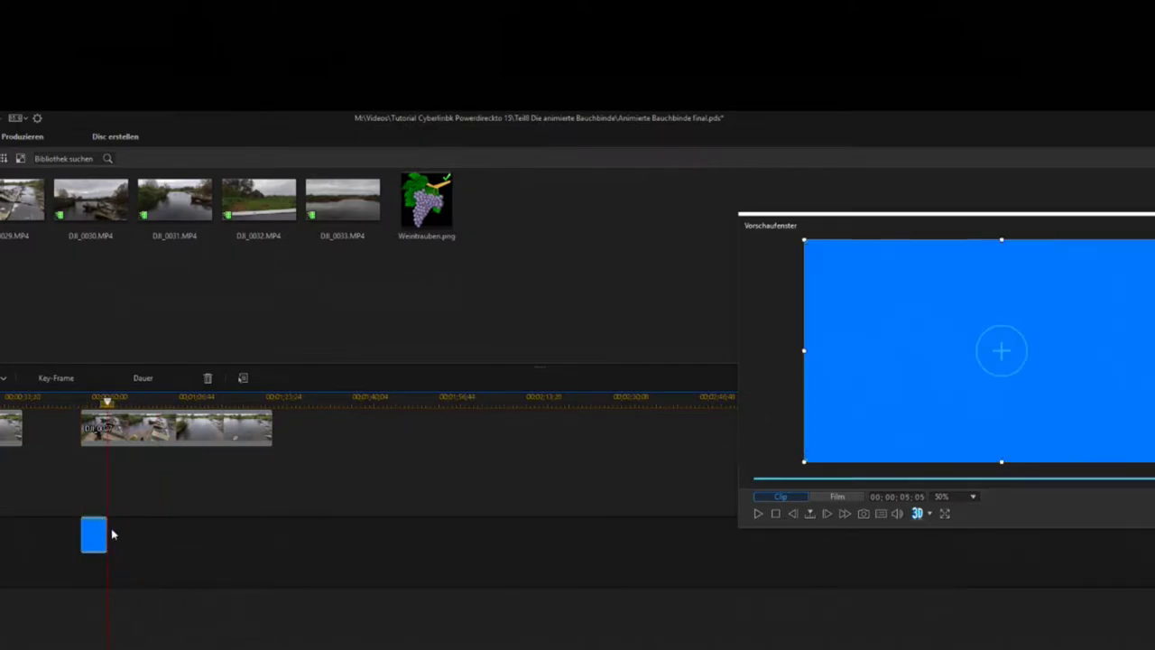
left_click(143, 379)
left_click(547, 428)
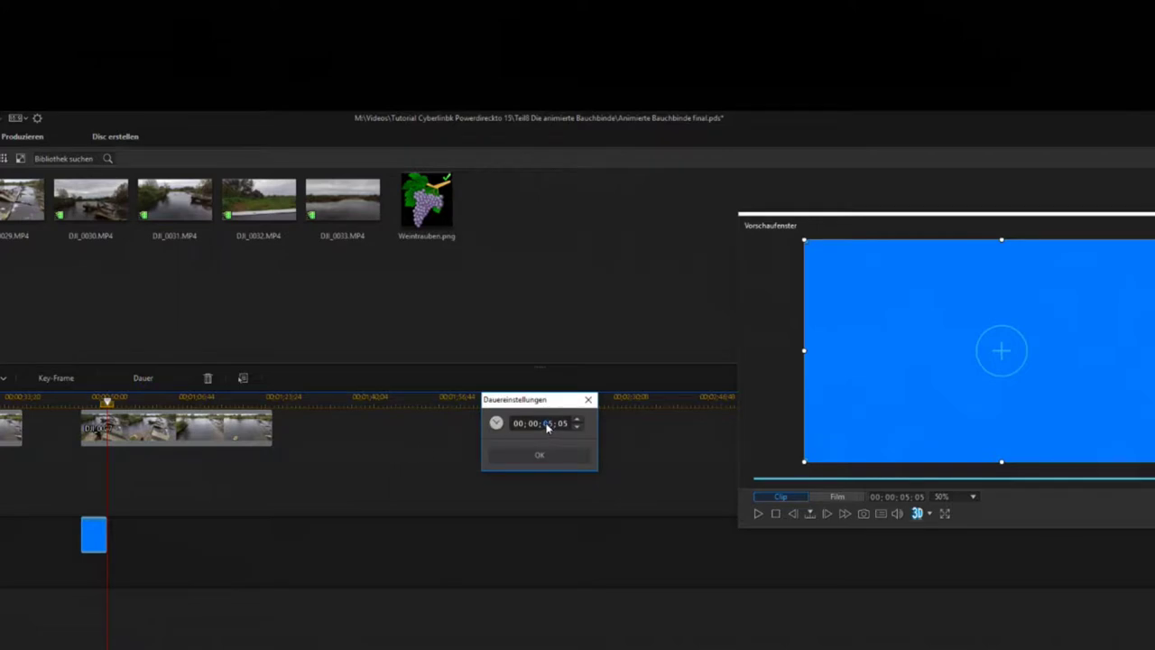
type("10")
key("Return")
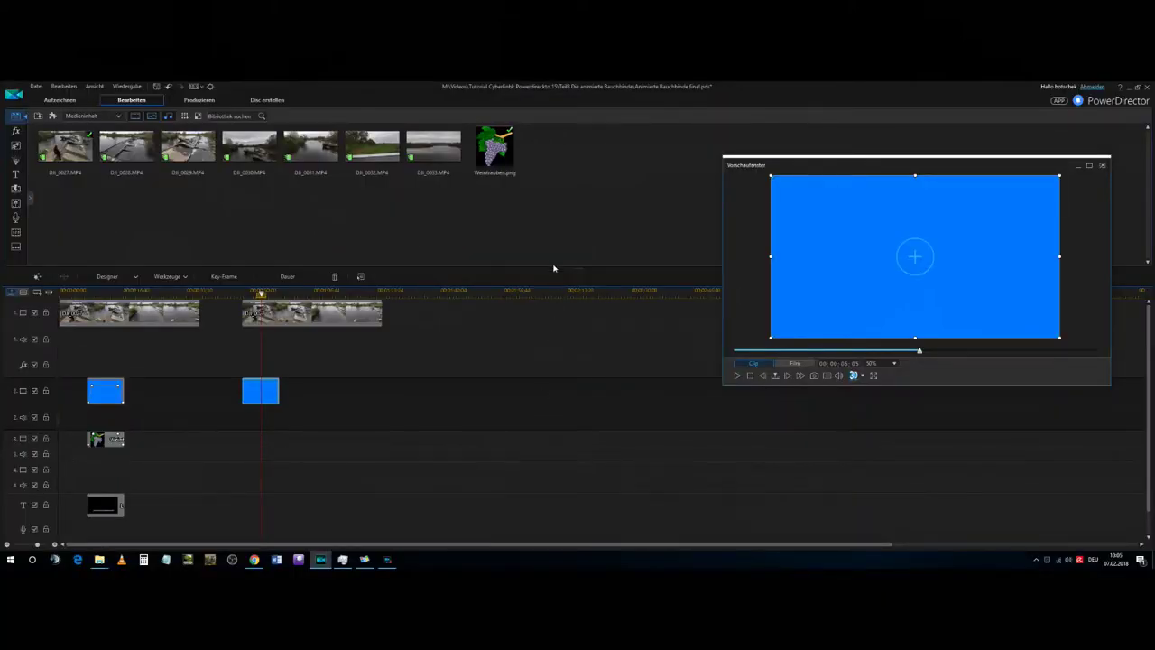
Step: Place Weintrauben.png on track 3 at the start of the new blue board and set its duration to 10 seconds
left_click(499, 155)
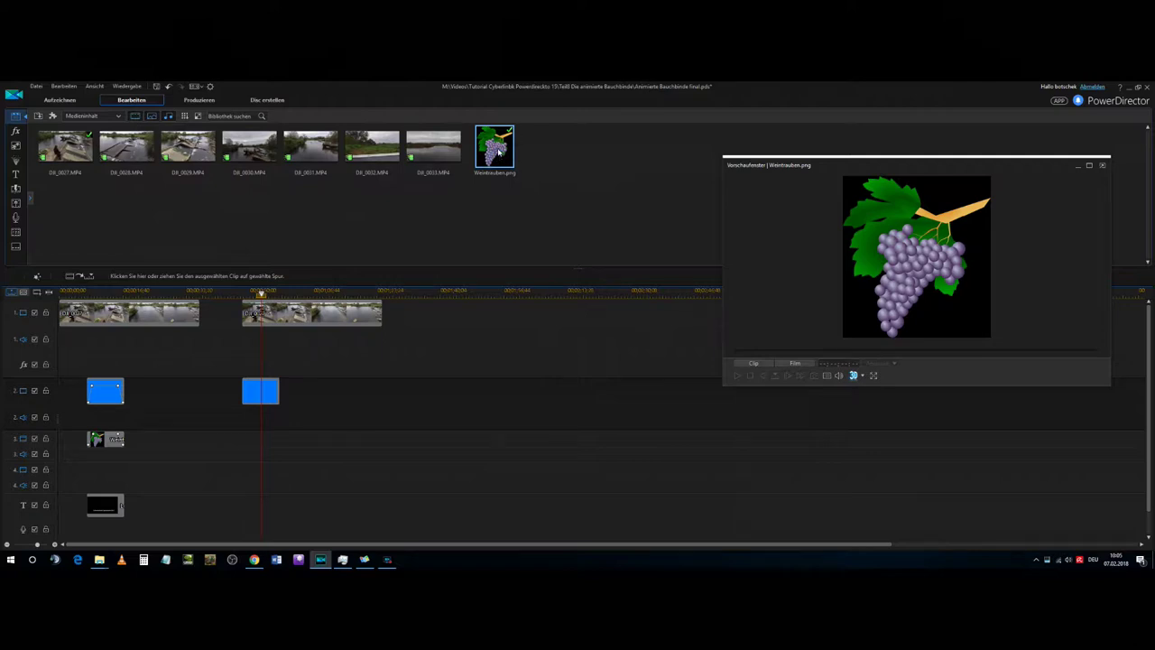
left_click_drag(499, 154, 247, 451)
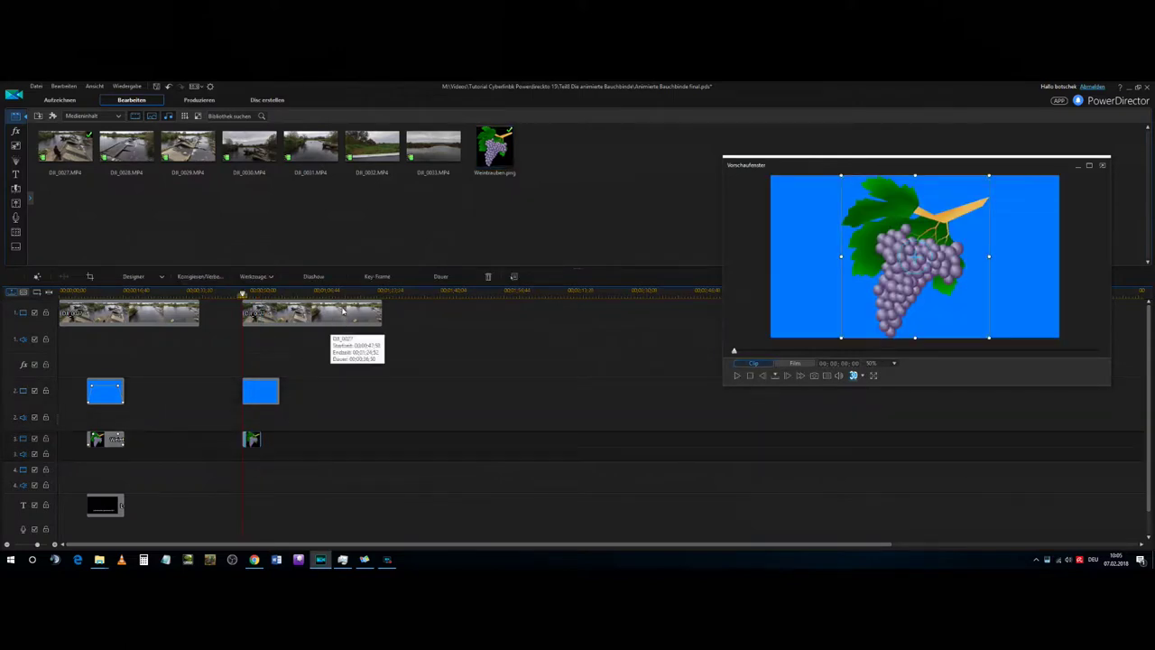
left_click(440, 276)
left_click(584, 312)
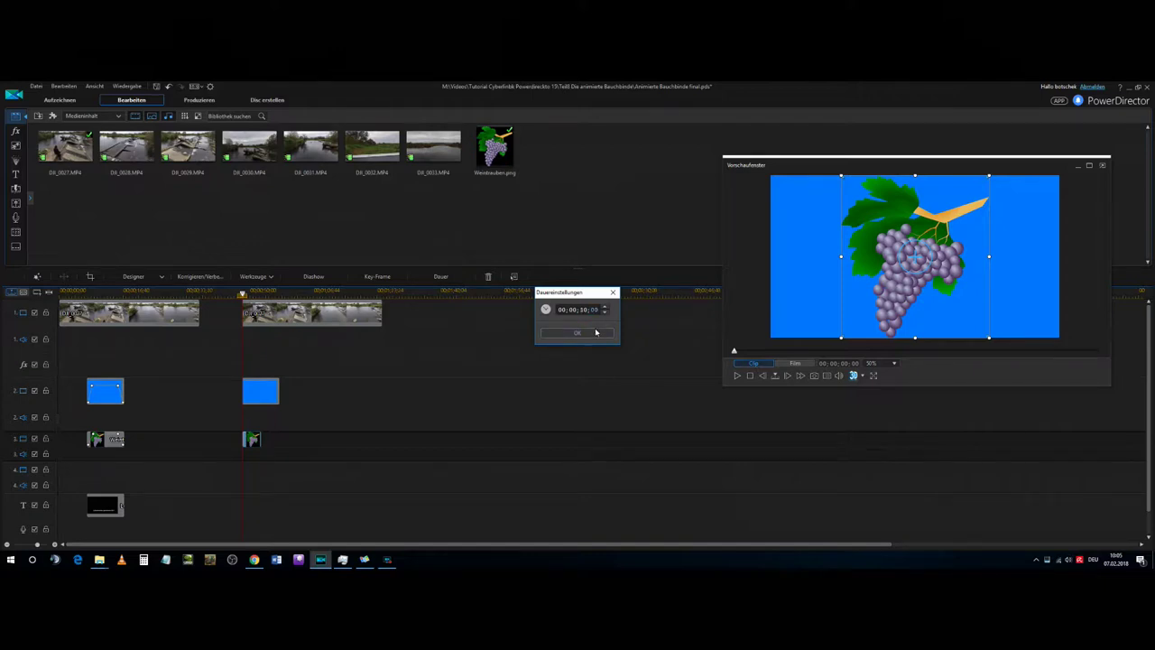
left_click(595, 332)
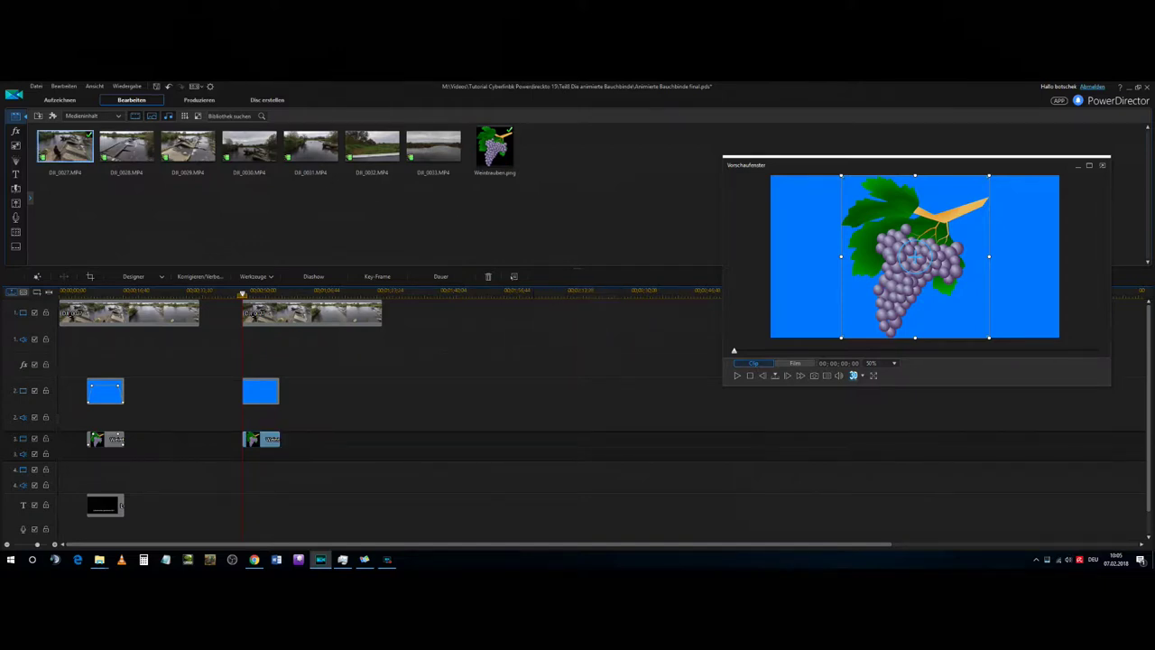
Step: Add the Standard title to the title track, aligned with the start of the new blue board
left_click(19, 174)
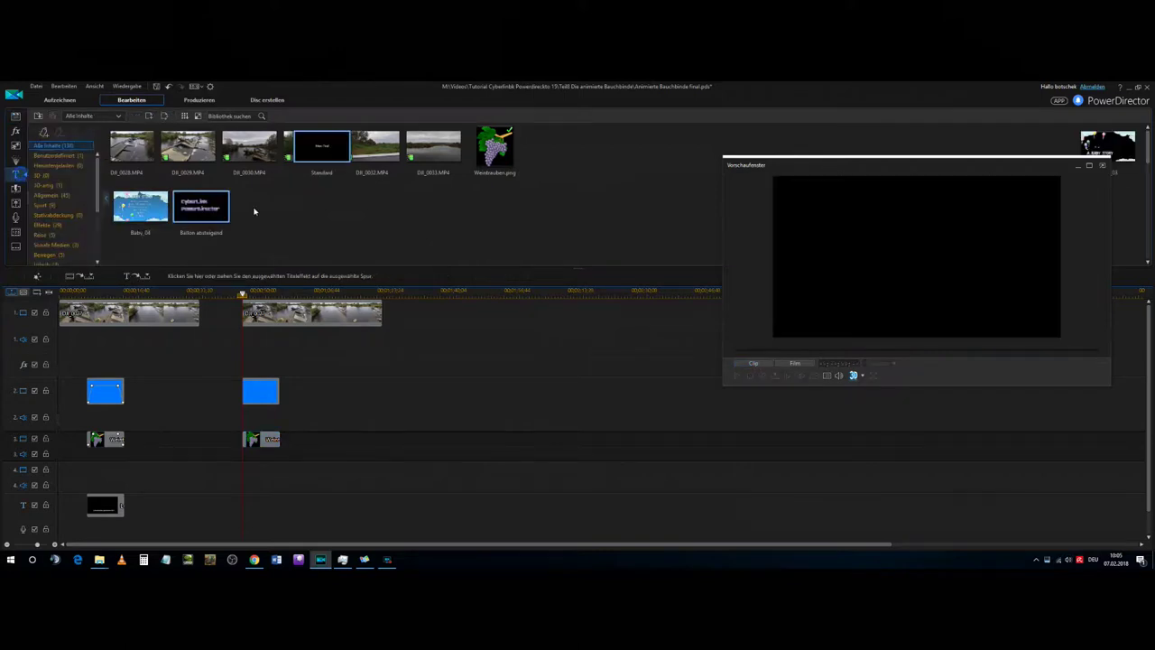
left_click_drag(323, 147, 244, 519)
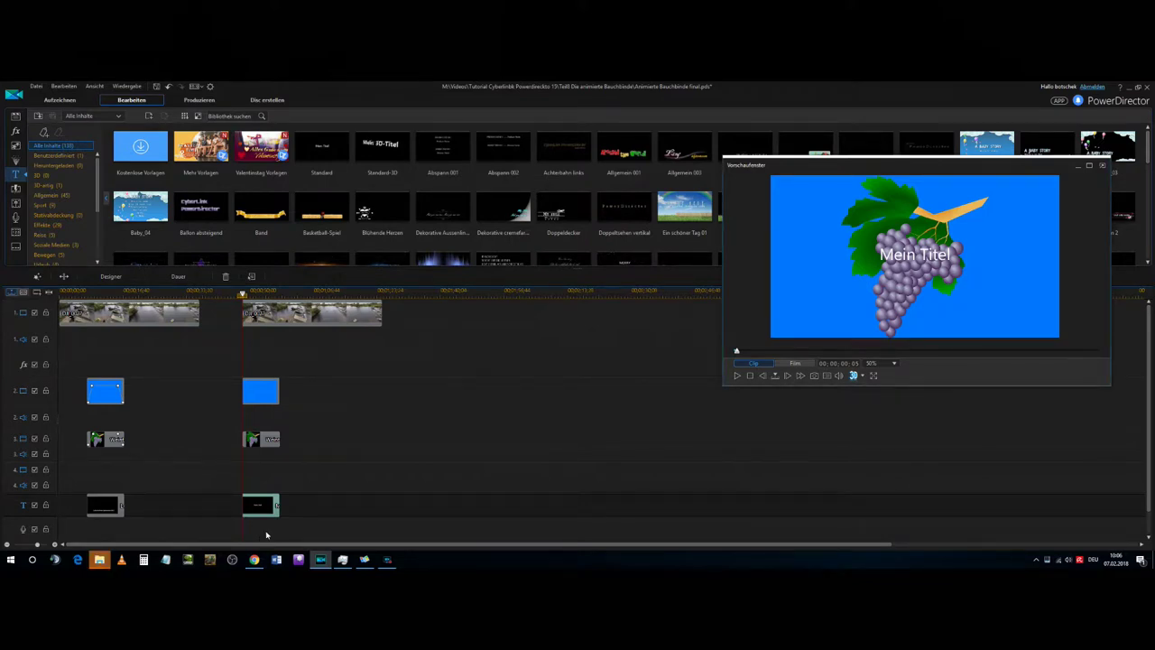
left_click_drag(926, 167, 687, 171)
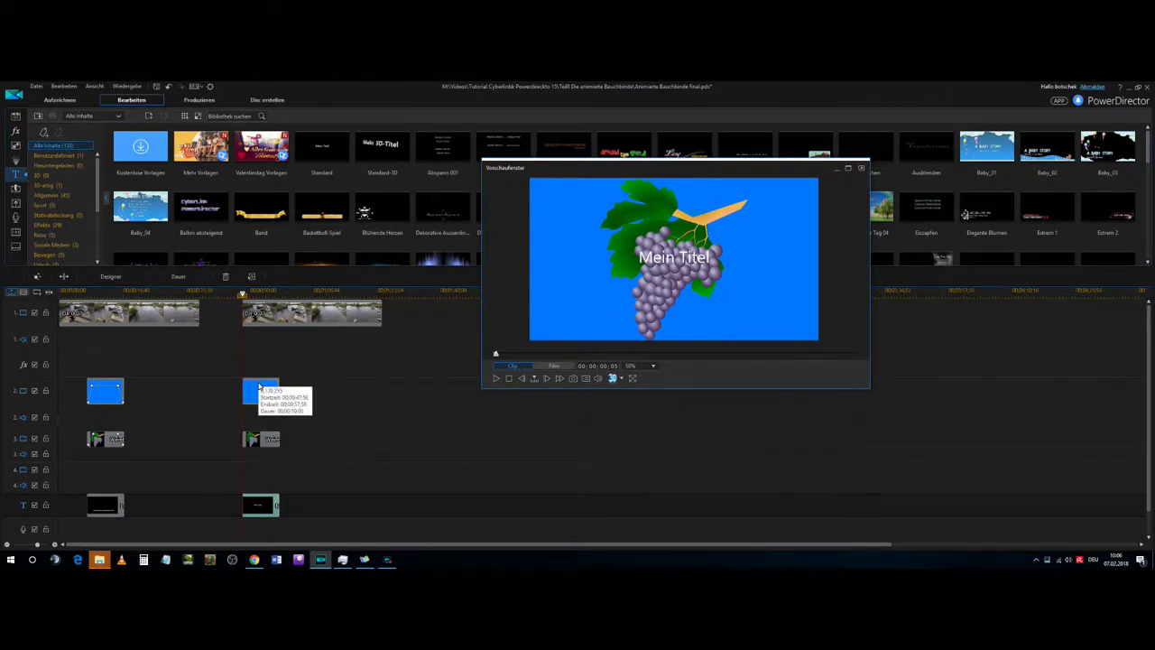
Step: Unlock the new blue board's aspect ratio in the PiP Designer and shape it into a lower-third bar about 0.897 wide and 0.250 high
left_click(259, 386)
double_click(259, 386)
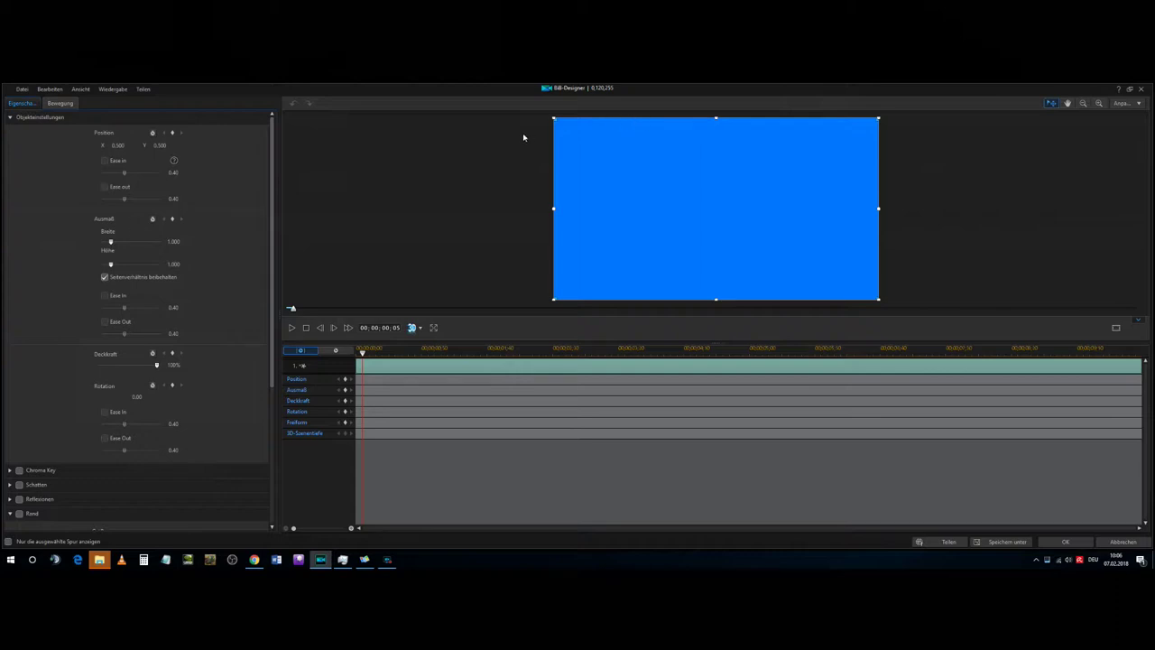
left_click(105, 279)
left_click_drag(718, 120, 730, 249)
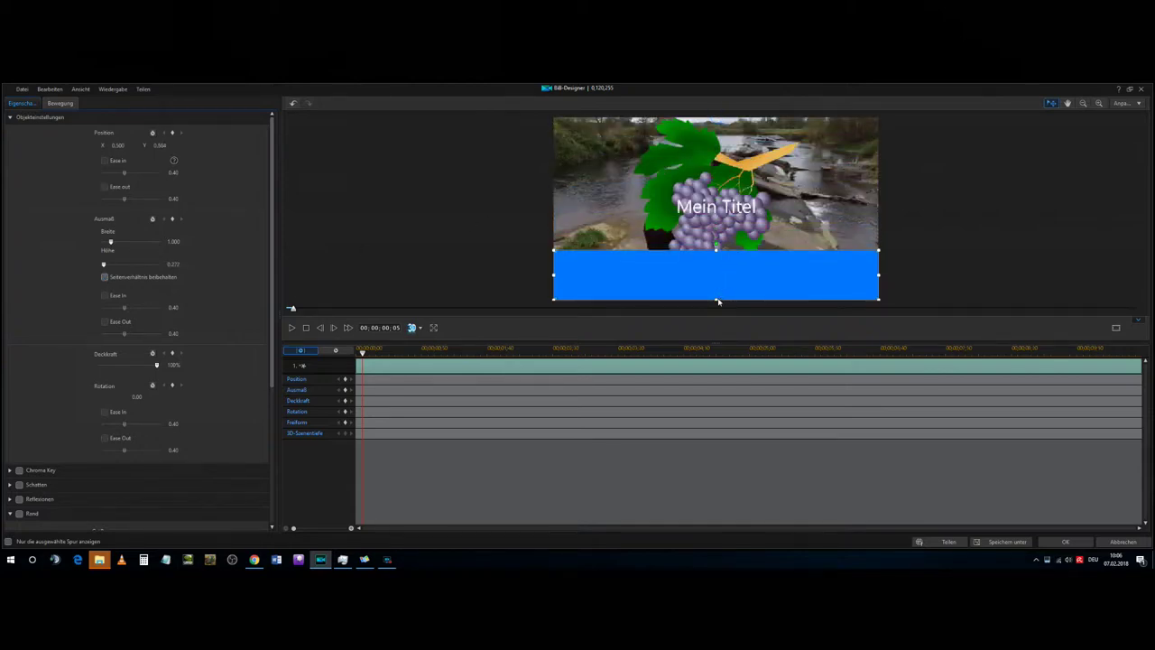
left_click_drag(717, 299, 716, 237)
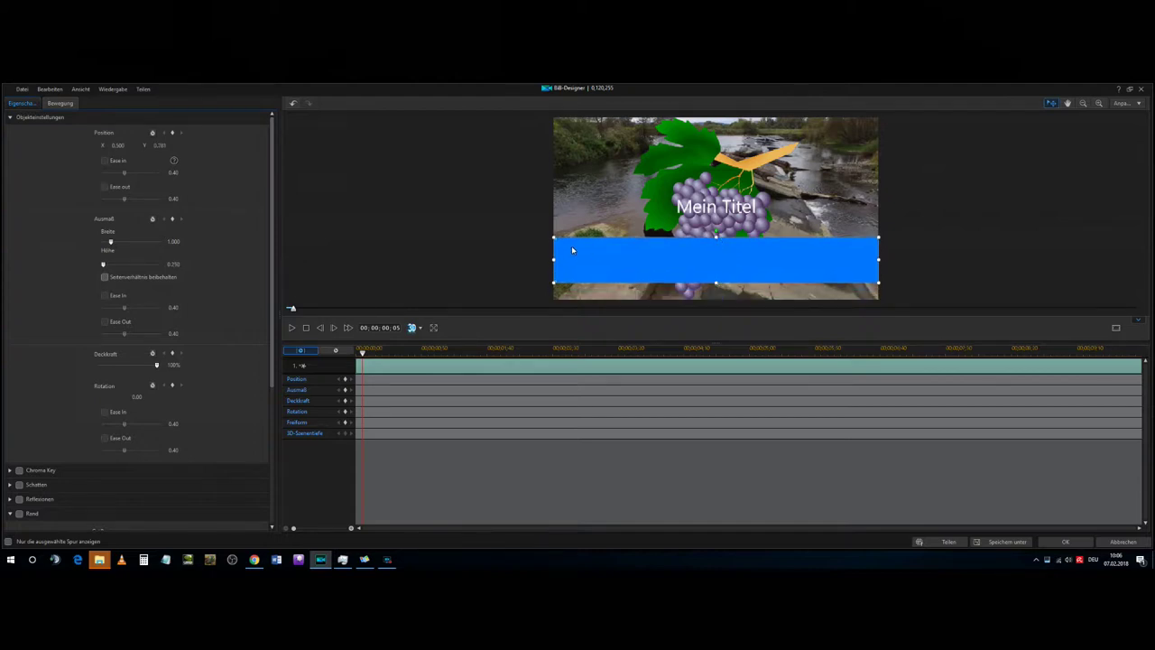
left_click_drag(554, 261, 570, 261)
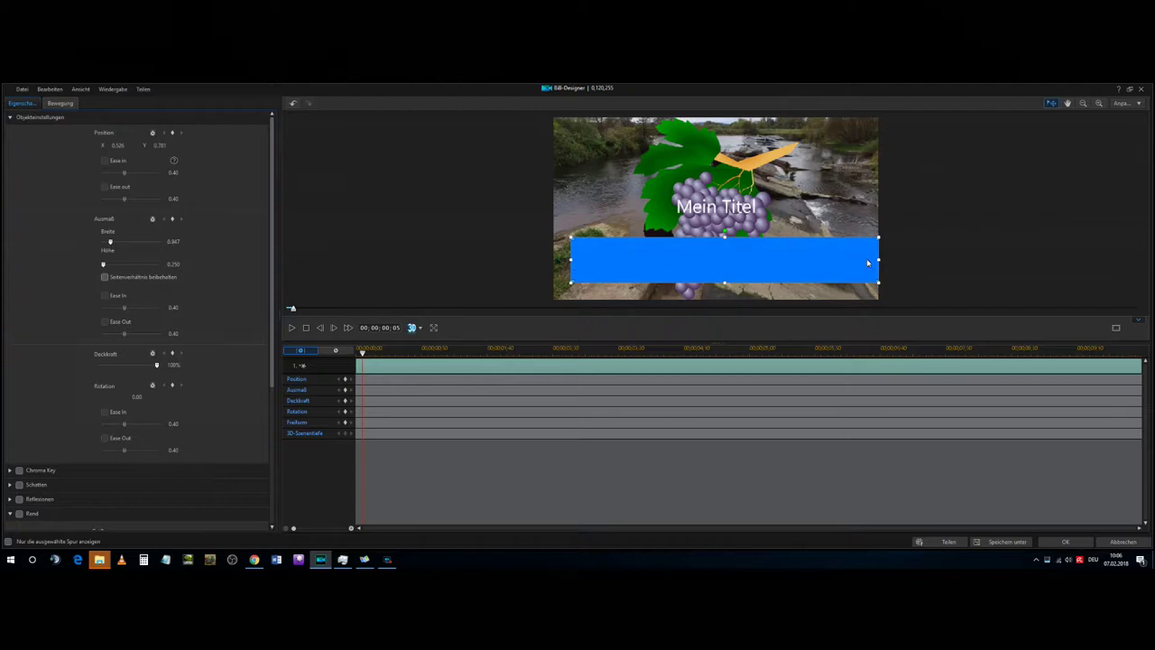
left_click_drag(879, 262, 863, 261)
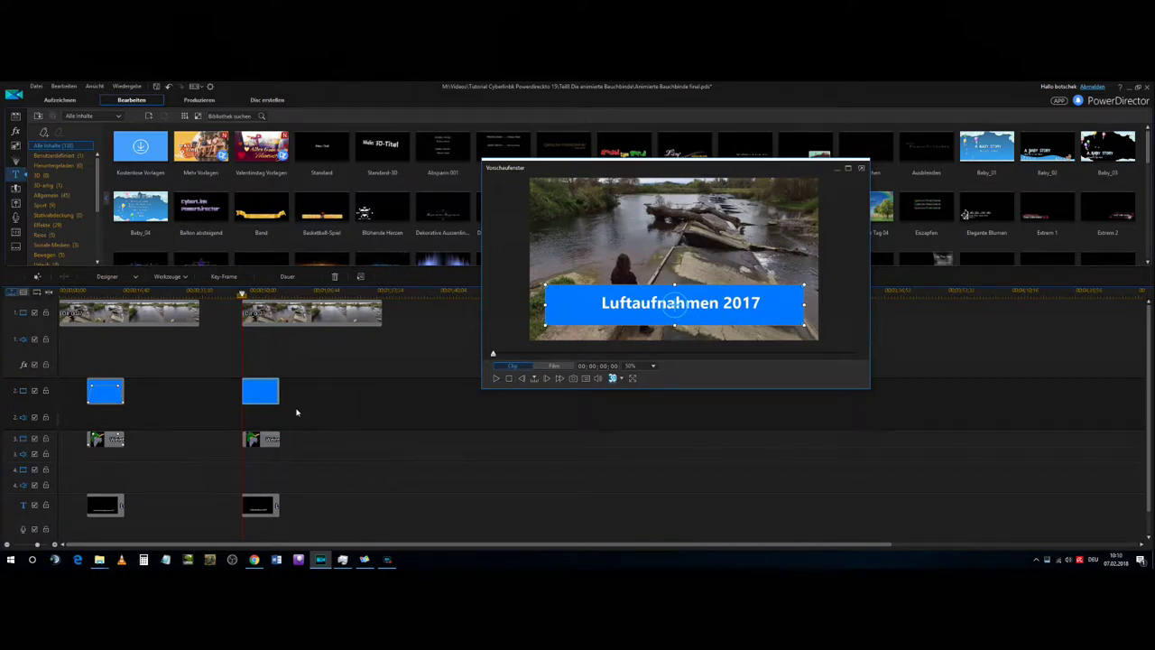
Step: Reopen the blue bar in the PiP Designer, reduce its height to about 0.240 and enable its border
double_click(271, 391)
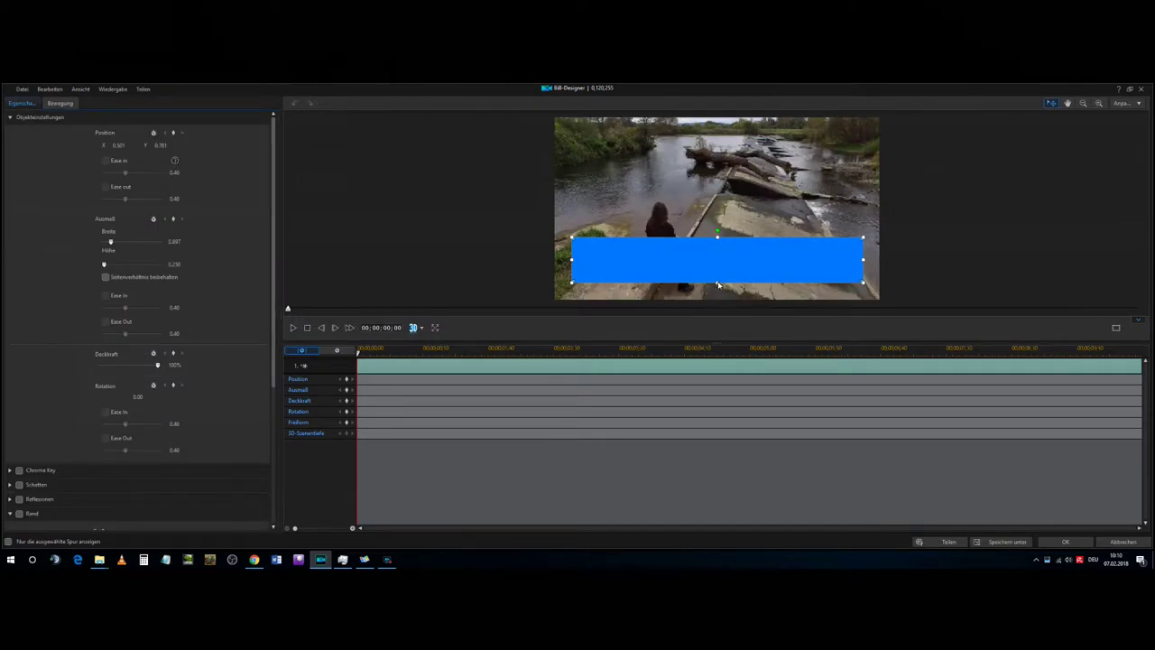
left_click_drag(718, 285, 719, 282)
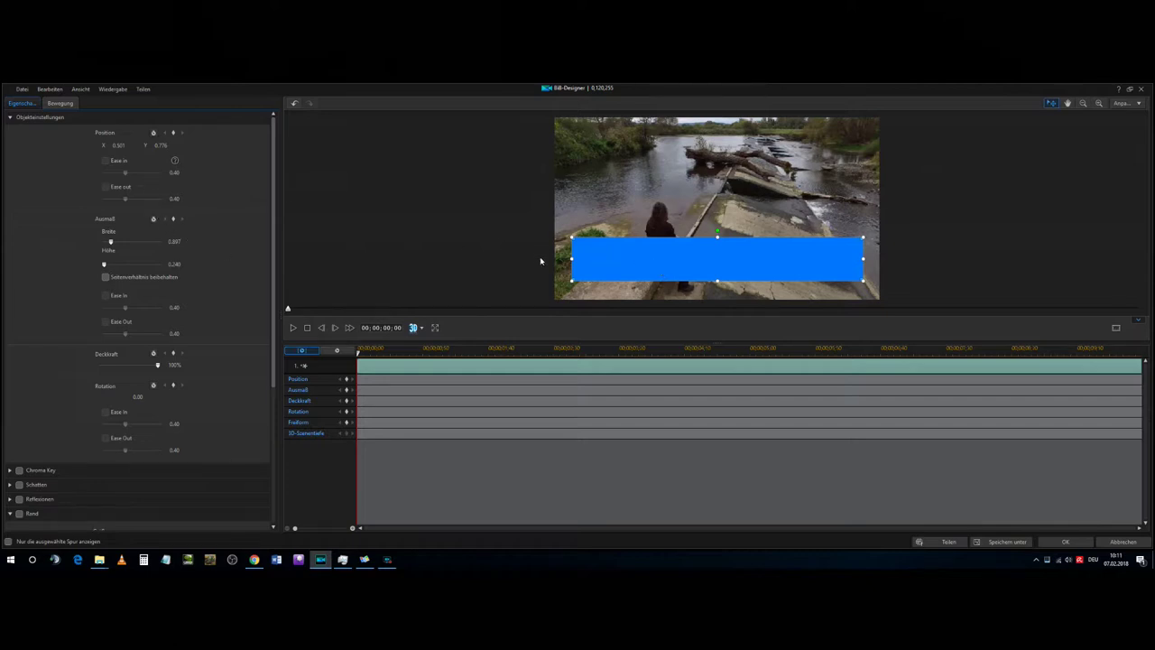
left_click_drag(274, 254, 283, 307)
scroll(249, 353, "down", 5)
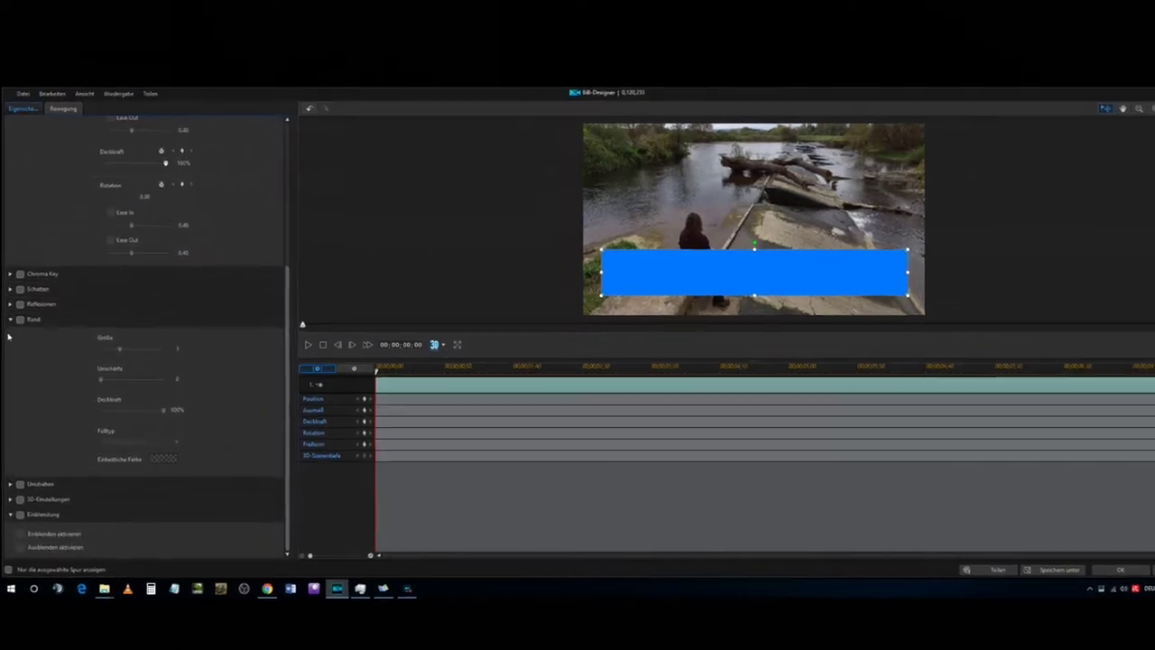
left_click(19, 303)
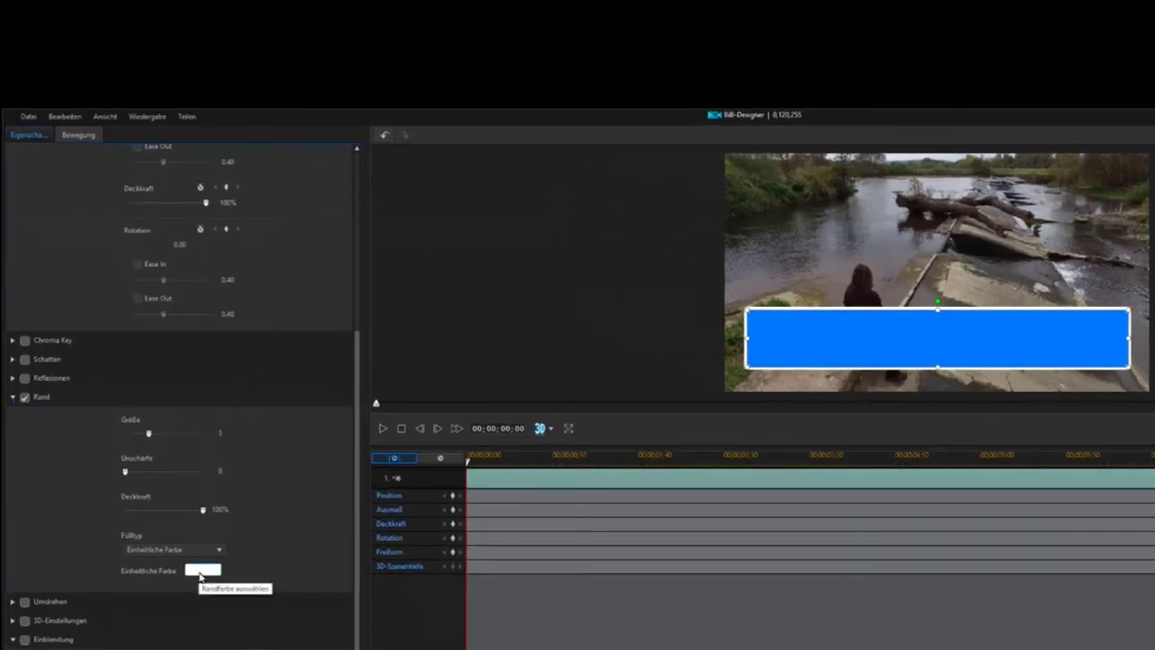
Step: Keep the border's fill as a uniform color and set its opacity to 75% and its blur to 3
left_click(218, 550)
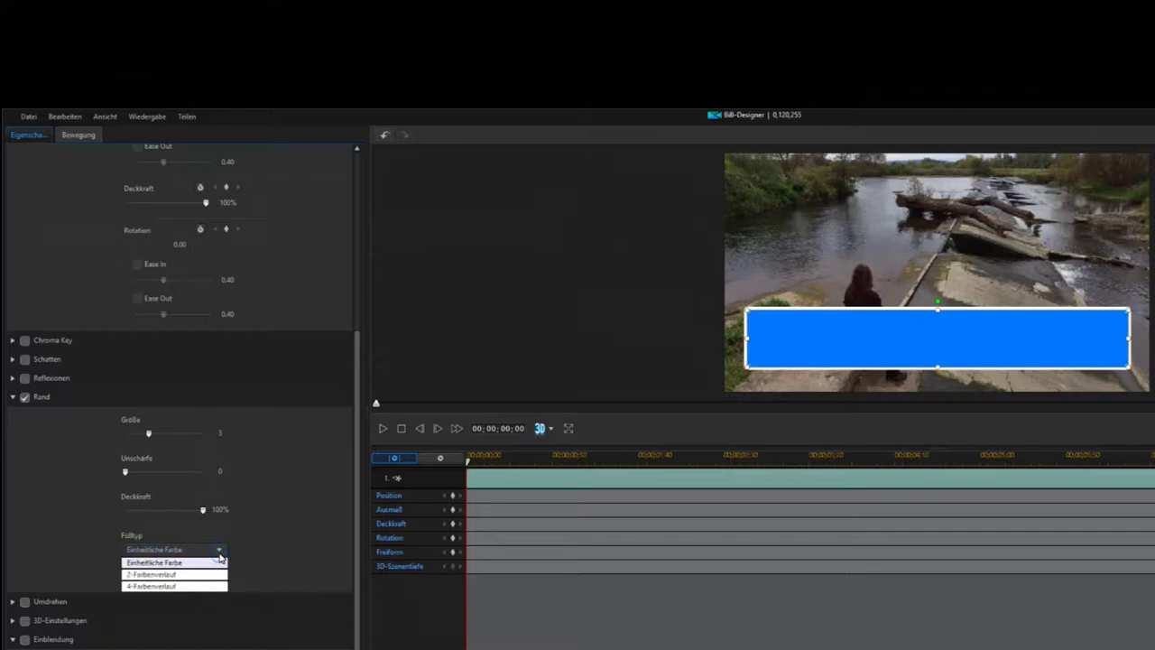
left_click(220, 560)
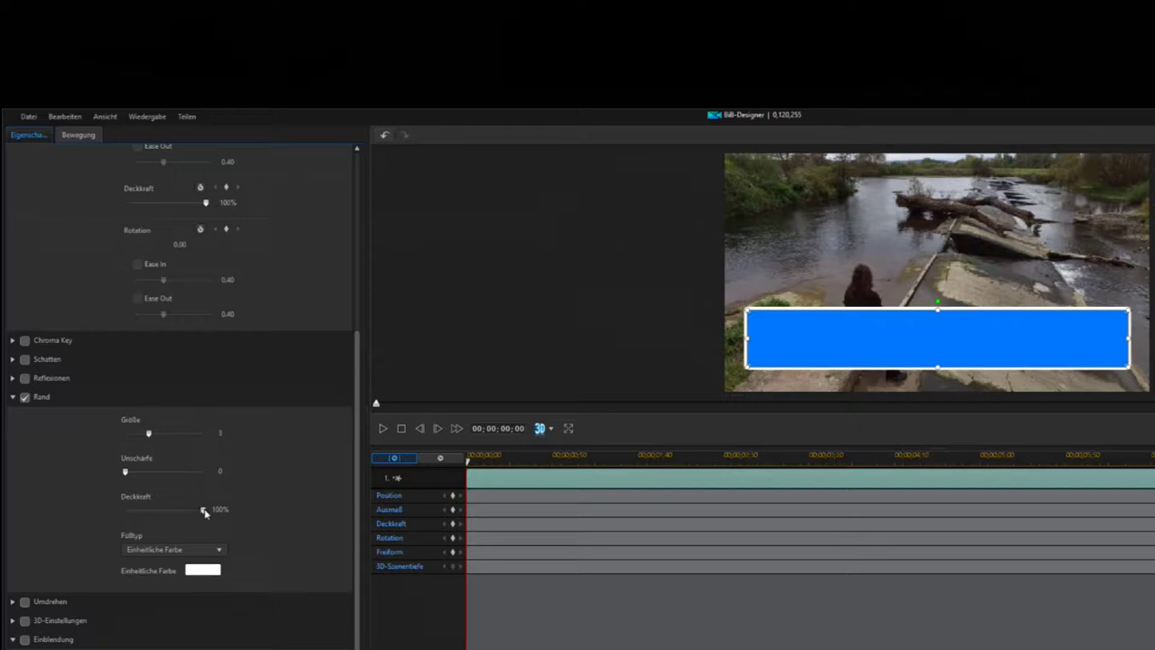
left_click_drag(203, 509, 186, 511)
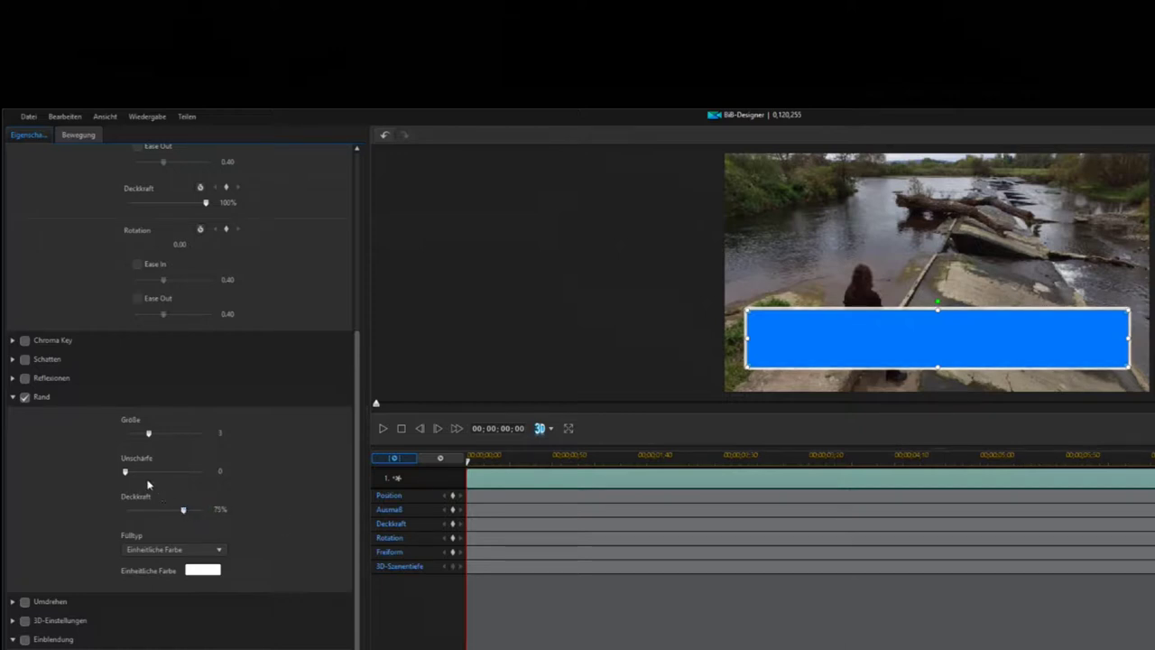
left_click_drag(126, 473, 149, 472)
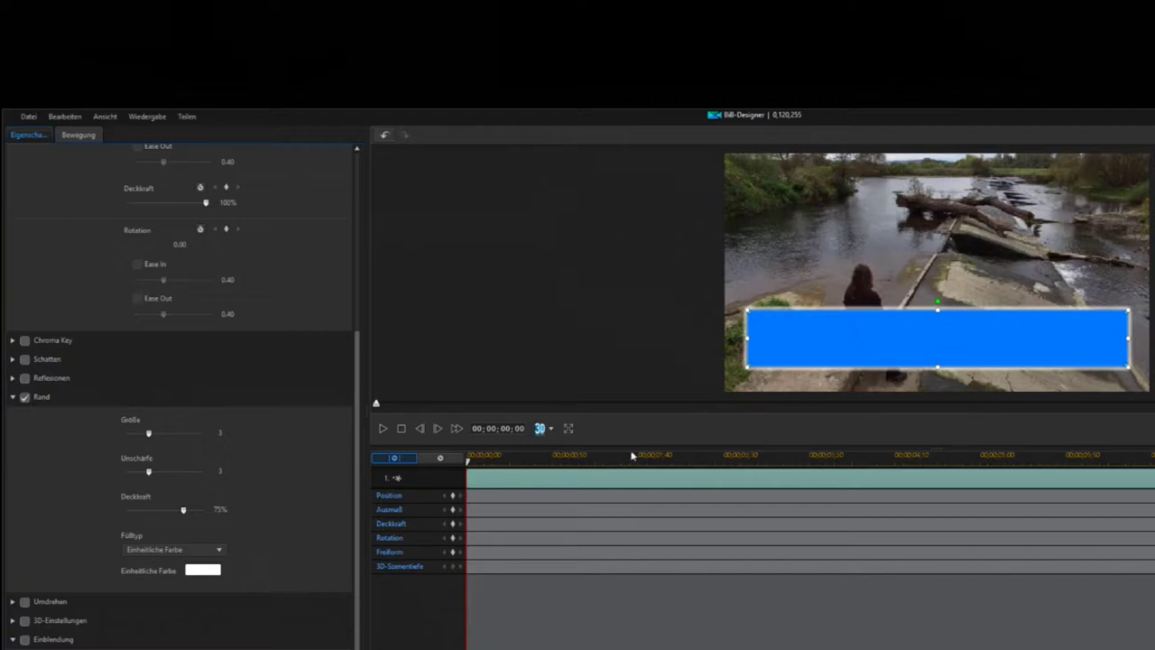
Step: Set position, size and opacity keyframes for the blue bar at the start of its clip
left_click(453, 524)
left_click_drag(360, 473, 358, 258)
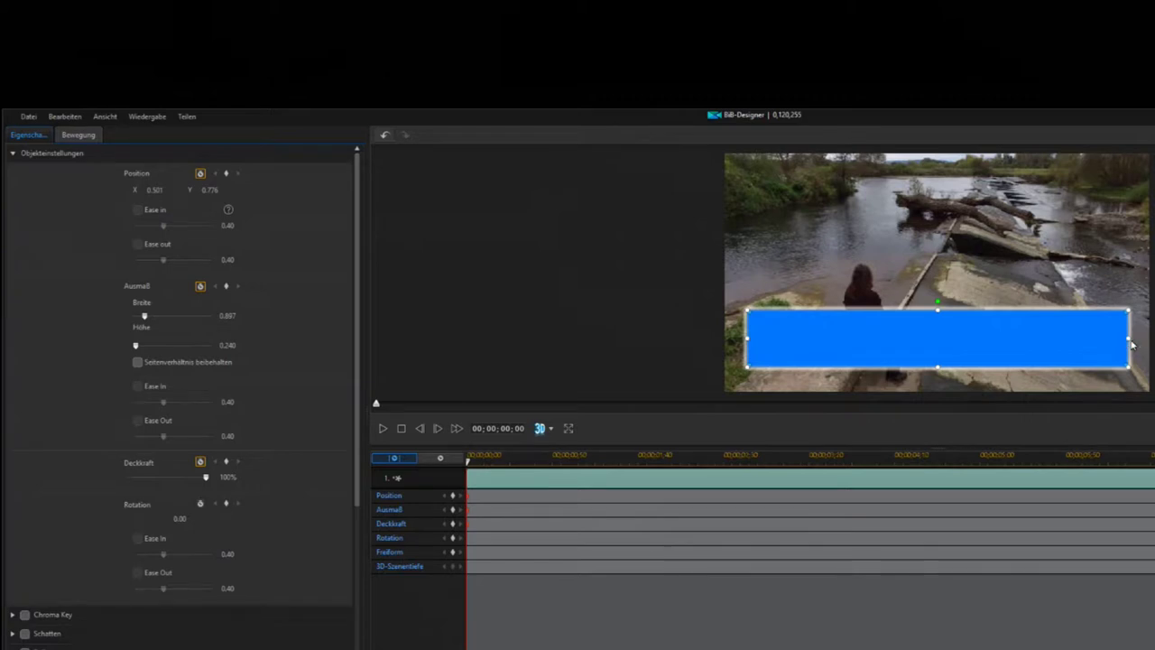
Step: At the clip start, shrink the blue bar toward its left end to about 0.012 wide and set its opacity to 0%
left_click_drag(1131, 342, 746, 347)
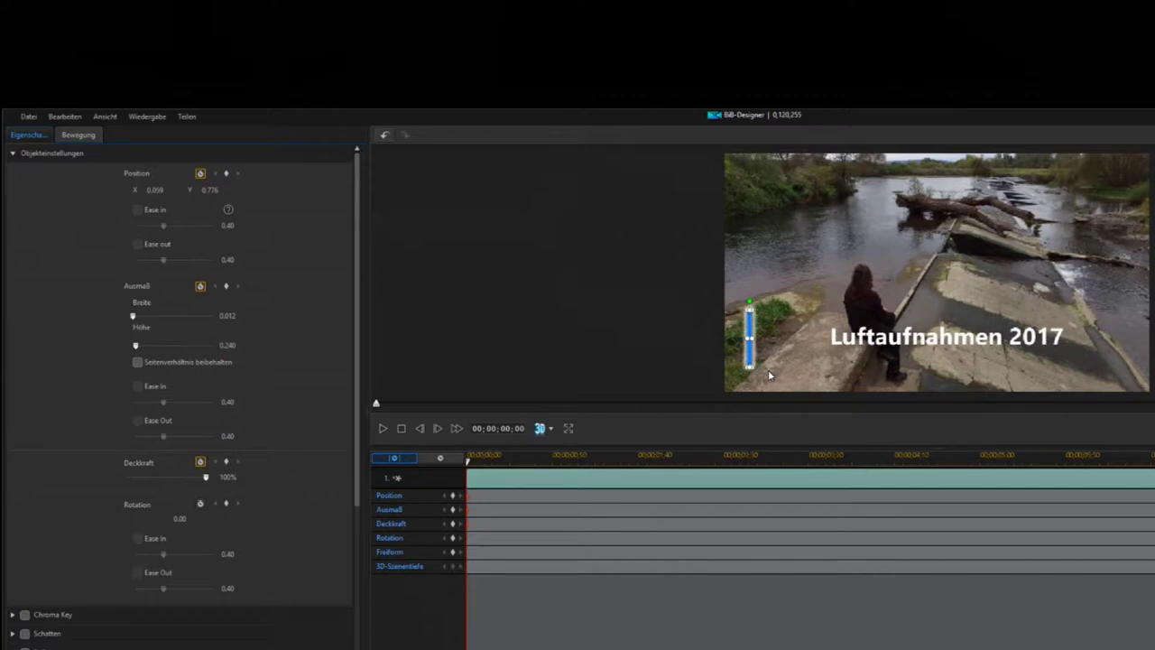
left_click_drag(208, 477, 85, 481)
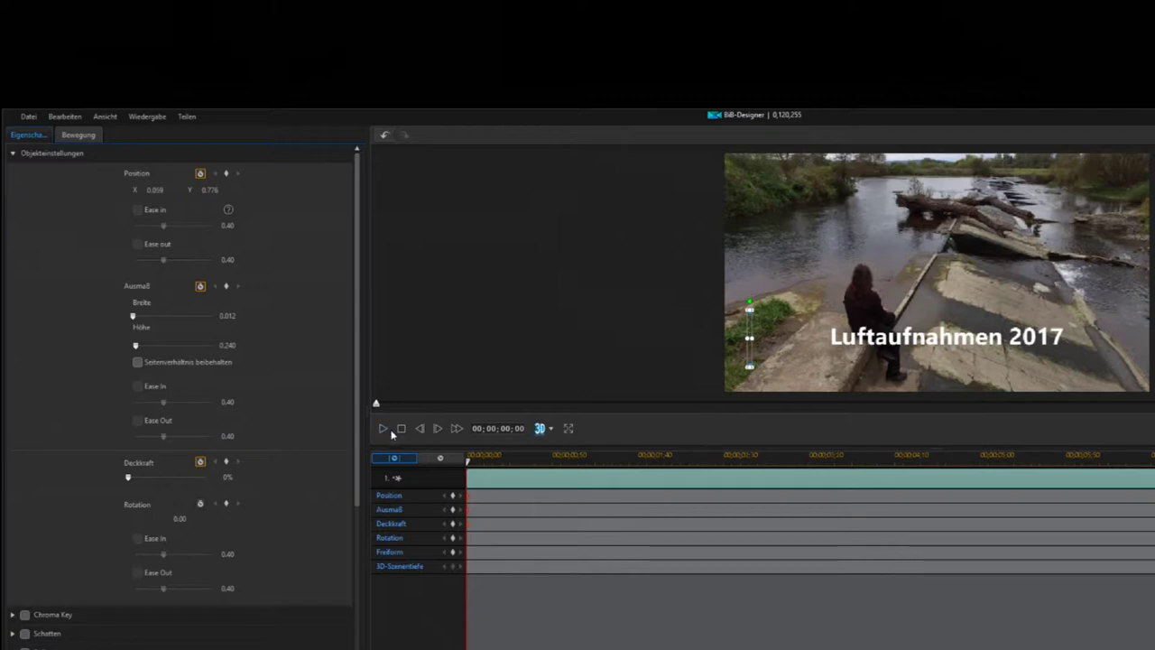
Step: Add position, size and opacity keyframes at 00:00:01:00, widening the blue bar to about 0.887 and raising its opacity to 75%
left_click_drag(468, 464, 572, 476)
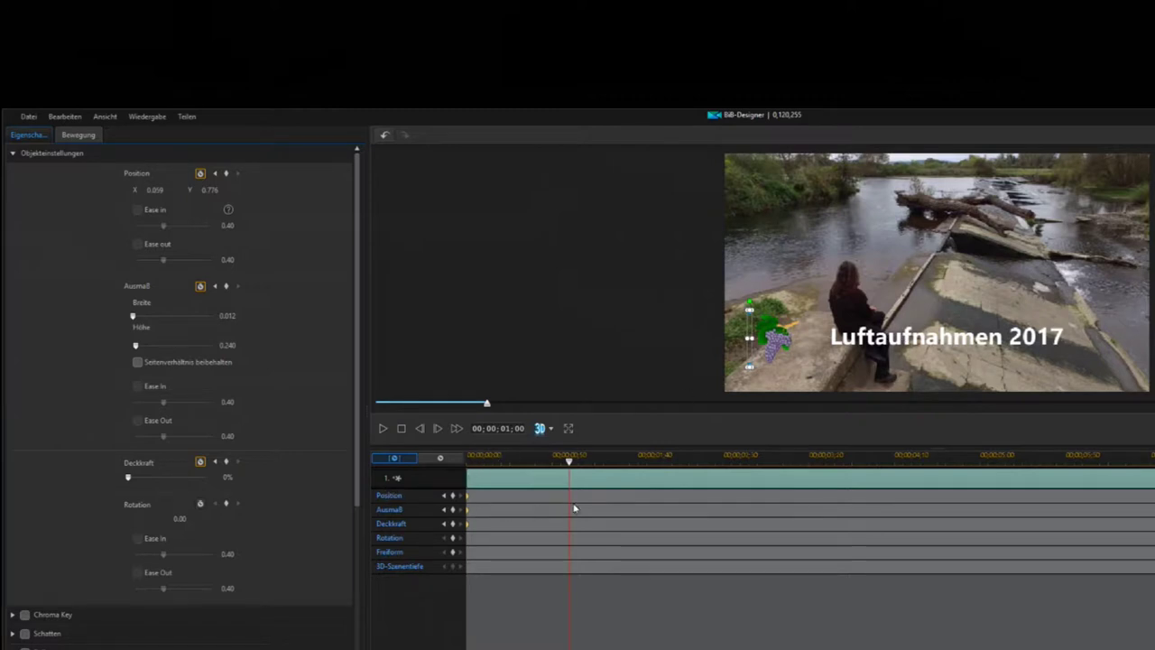
left_click(452, 496)
left_click(452, 509)
left_click(453, 524)
left_click_drag(754, 341, 1124, 347)
left_click_drag(129, 478, 186, 484)
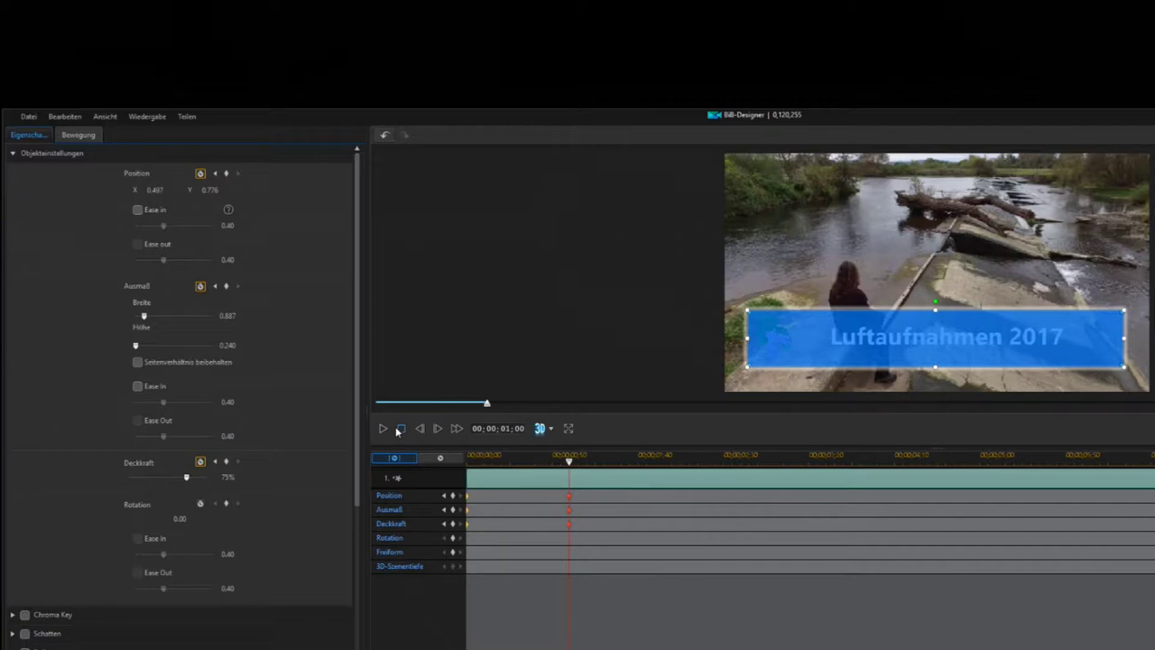
Step: Play the blue bar's entrance animation from the clip start and stop the playback
left_click(400, 430)
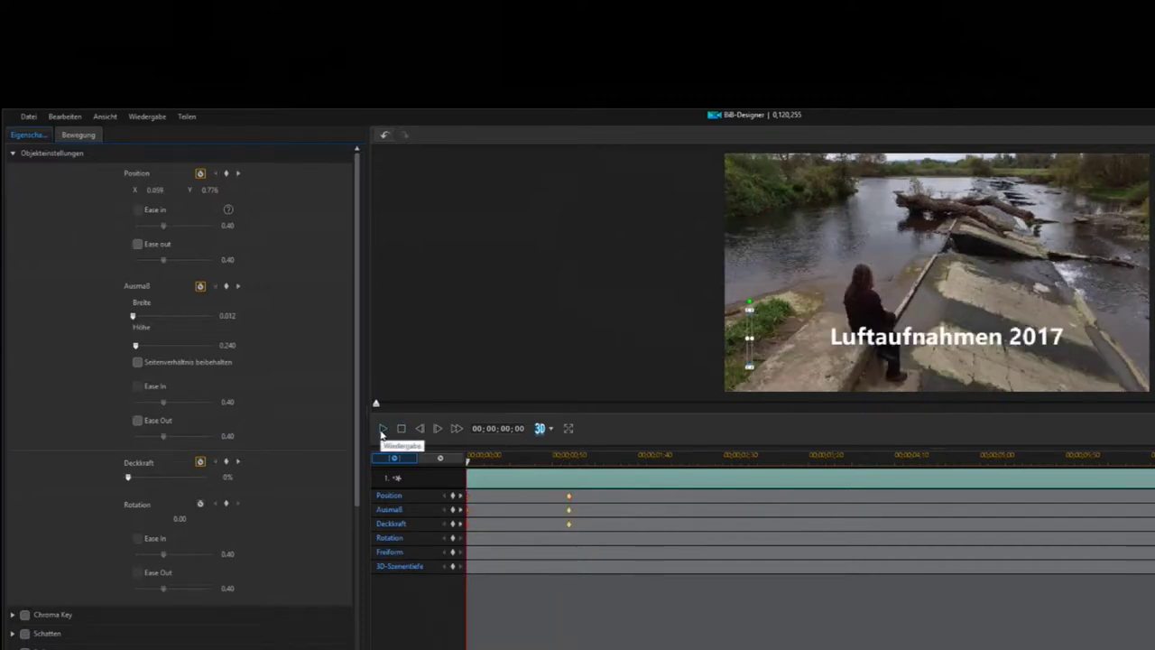
left_click(382, 430)
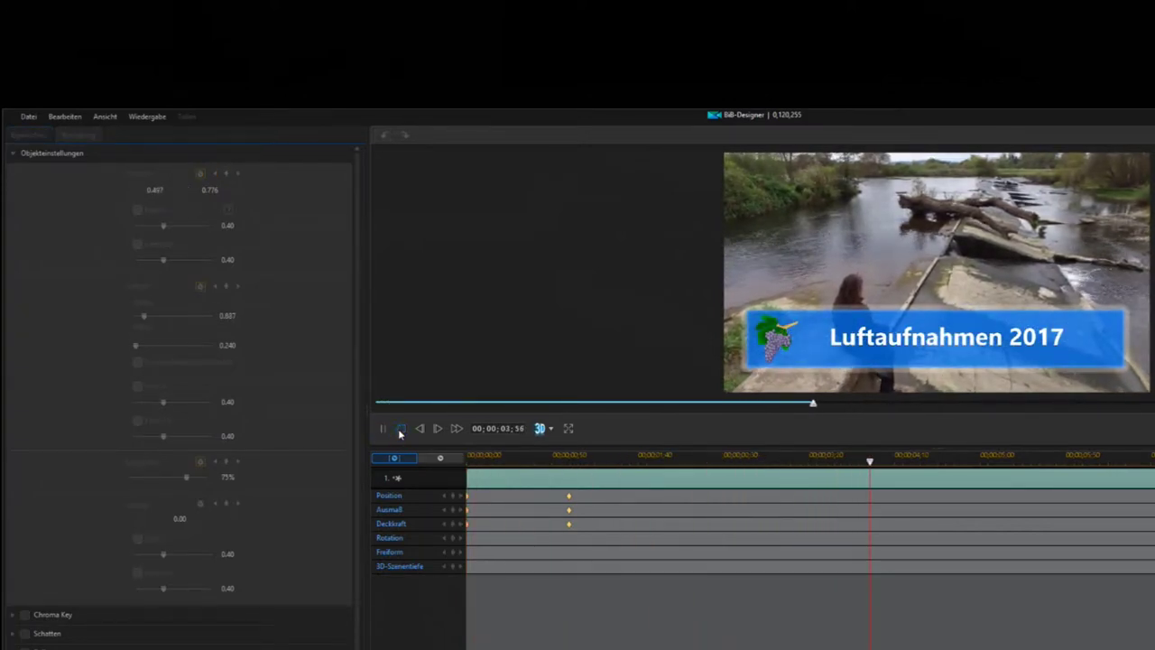
left_click(401, 429)
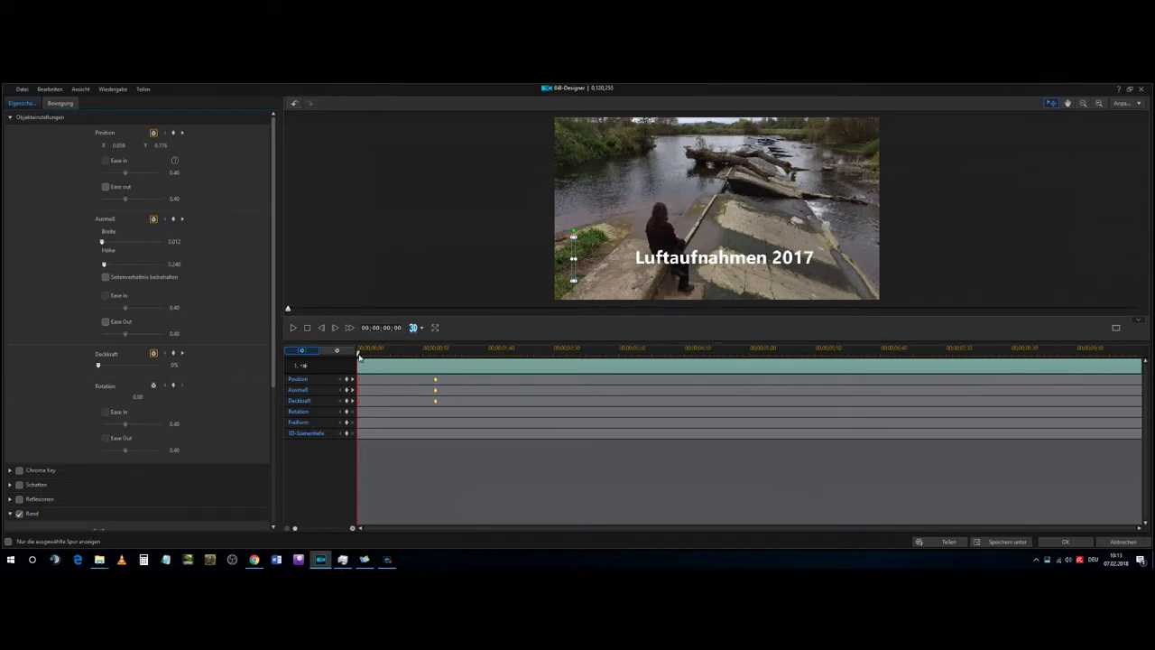
Step: Set position, size and opacity keyframes for the blue bar at 00:00:08:30, keeping its full-width look
left_click_drag(358, 358, 984, 370)
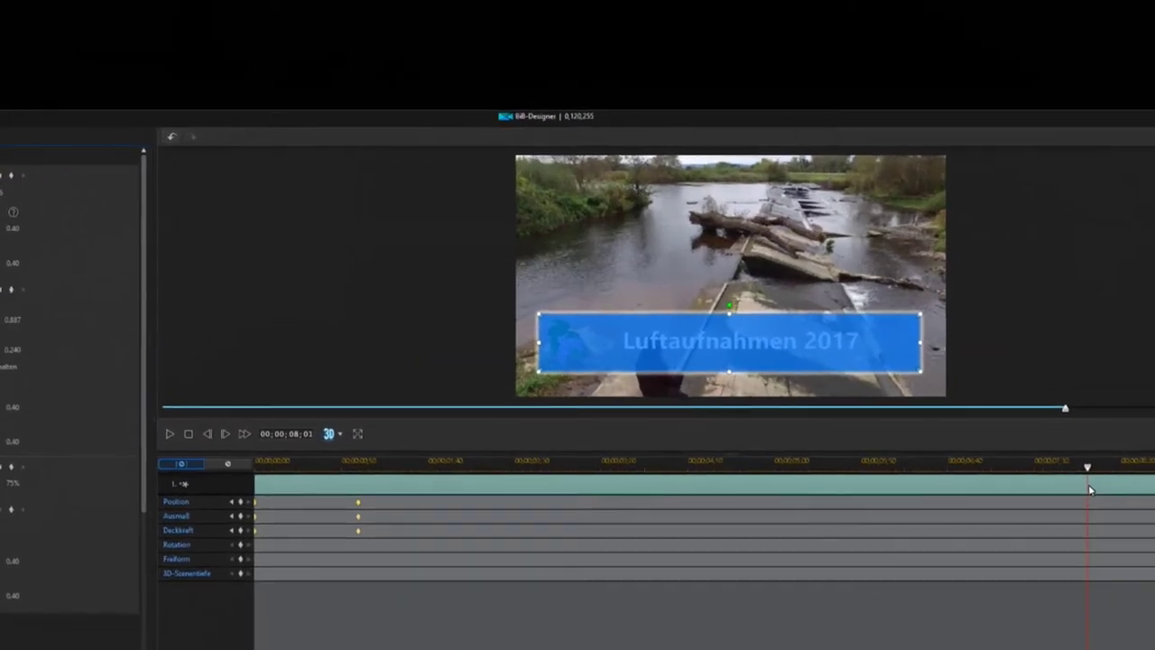
left_click_drag(1089, 489, 1113, 493)
left_click_drag(1032, 476, 1066, 476)
left_click_drag(995, 465, 994, 465)
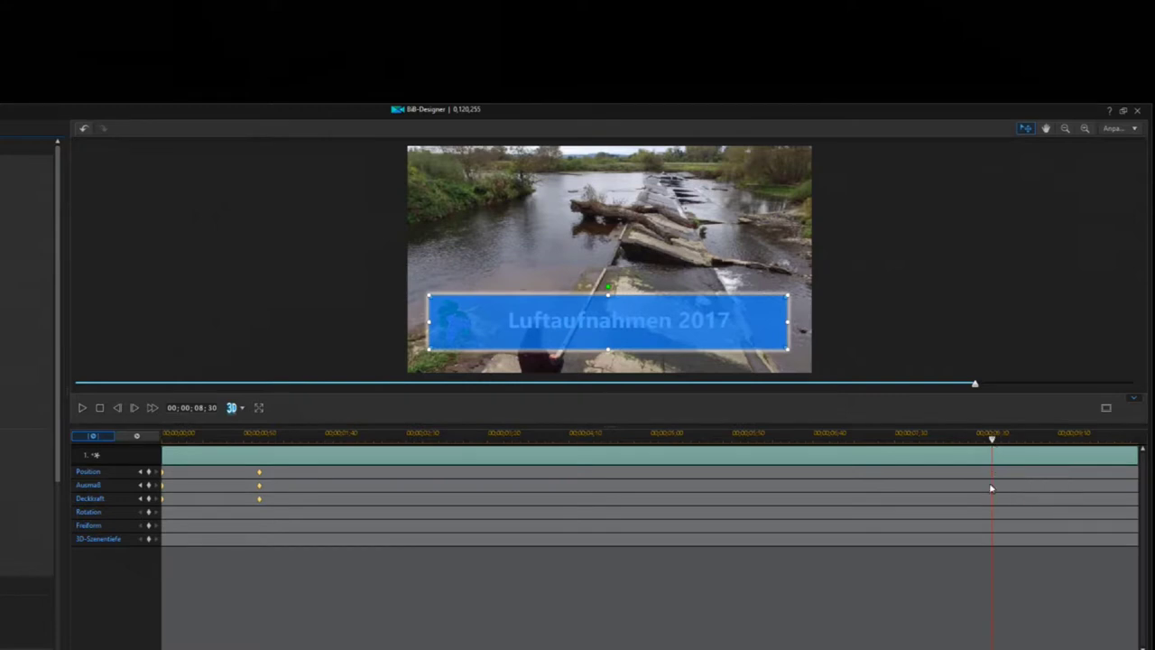
left_click(148, 474)
Step: At 00:00:10:00, shrink the blue bar toward its left end to about 0.015 wide and set its opacity to 0%
left_click_drag(992, 442, 1142, 462)
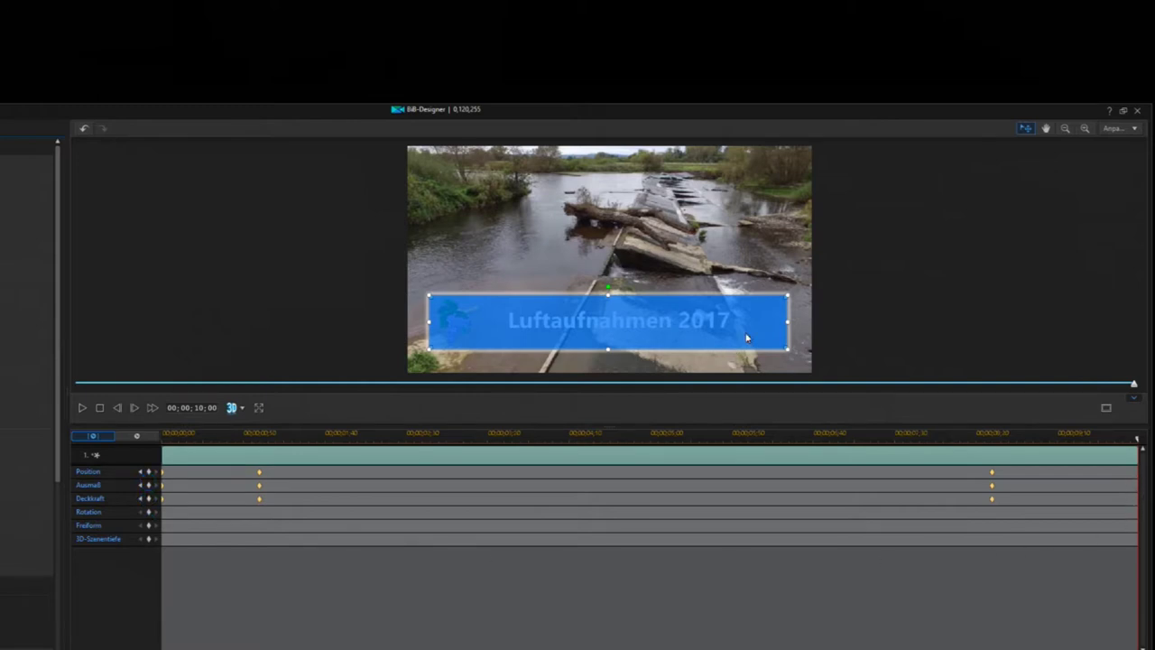
left_click_drag(787, 326, 417, 330)
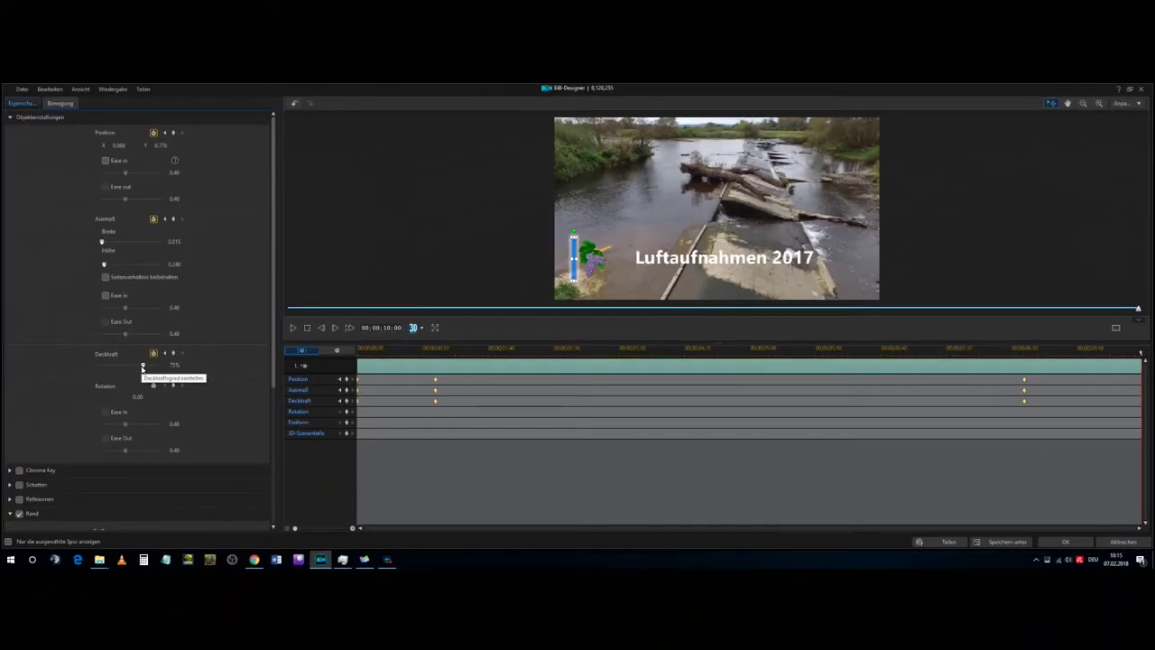
left_click_drag(143, 367, 98, 367)
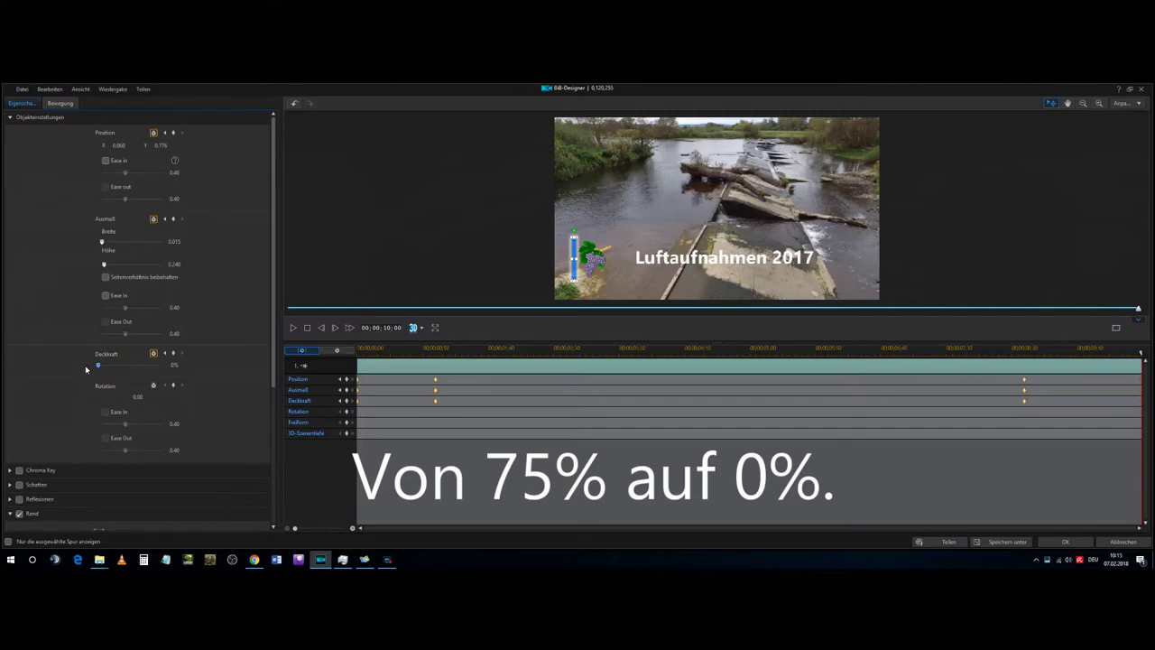
Step: Play the blue bar's complete animation from the start, apply the PiP Designer changes and deselect the clip
left_click(307, 328)
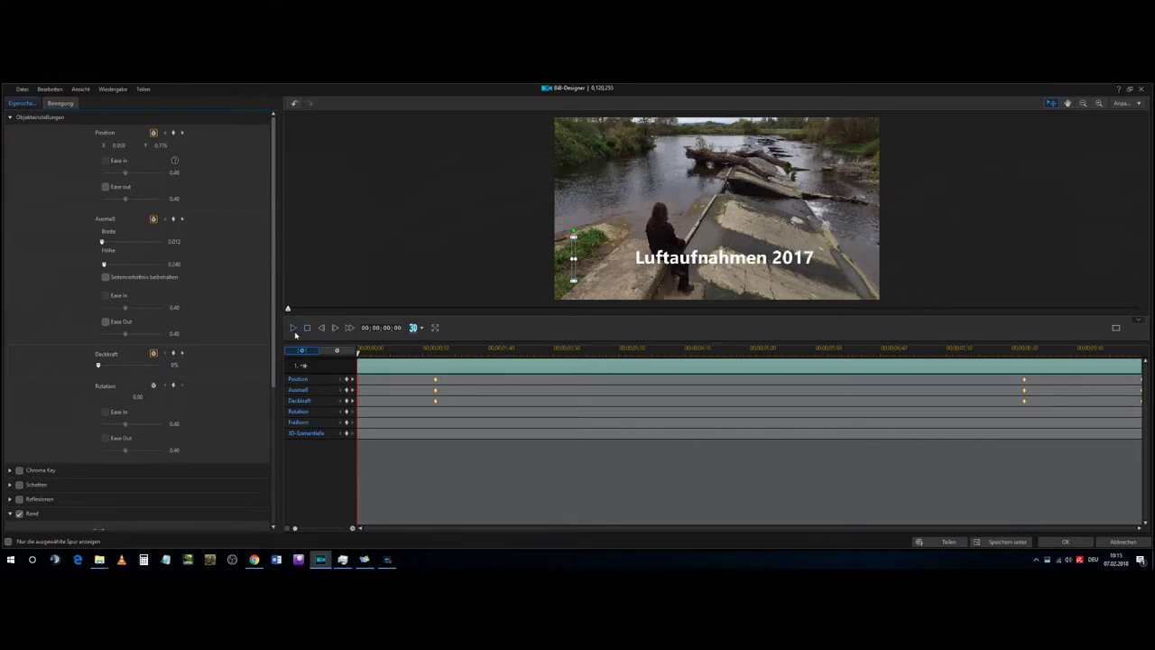
left_click(293, 328)
left_click(1064, 541)
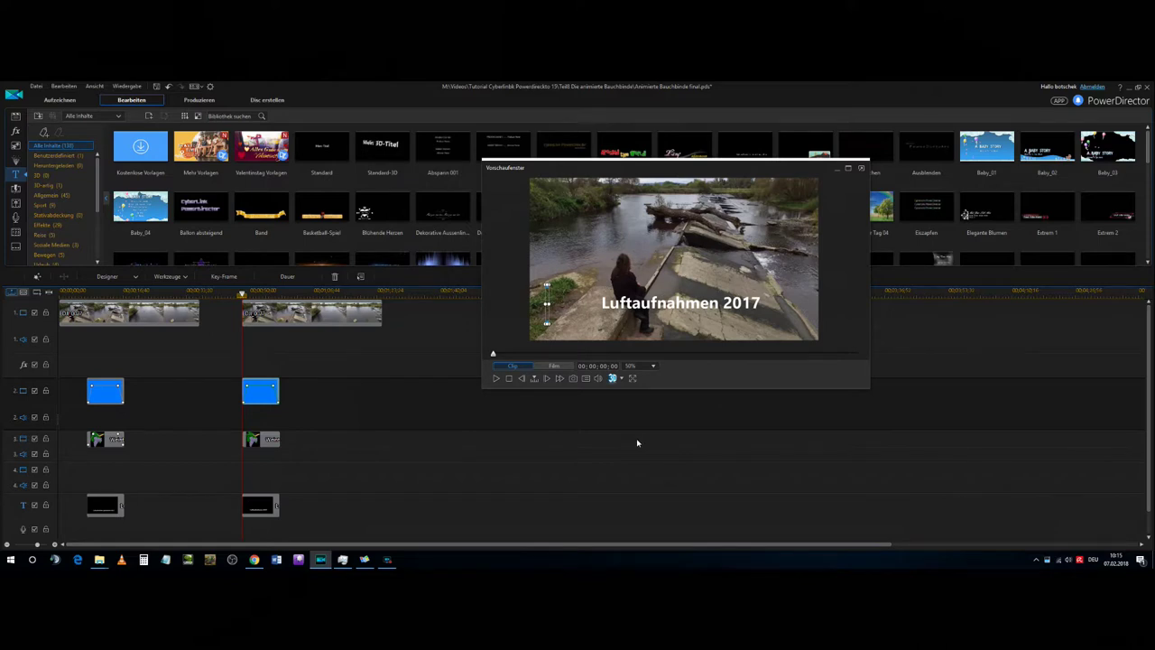
left_click(494, 468)
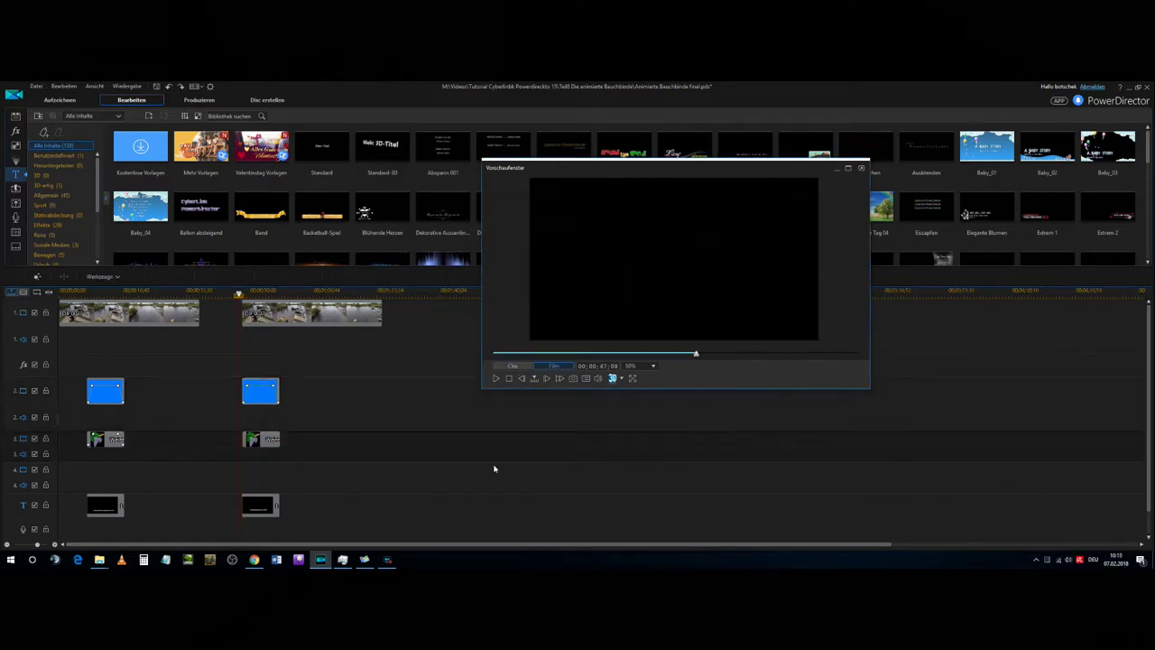
Step: Open the second grape image in the PiP Designer and keyframe its start at about 0.010 by 0.020 in size with 0% opacity
double_click(263, 444)
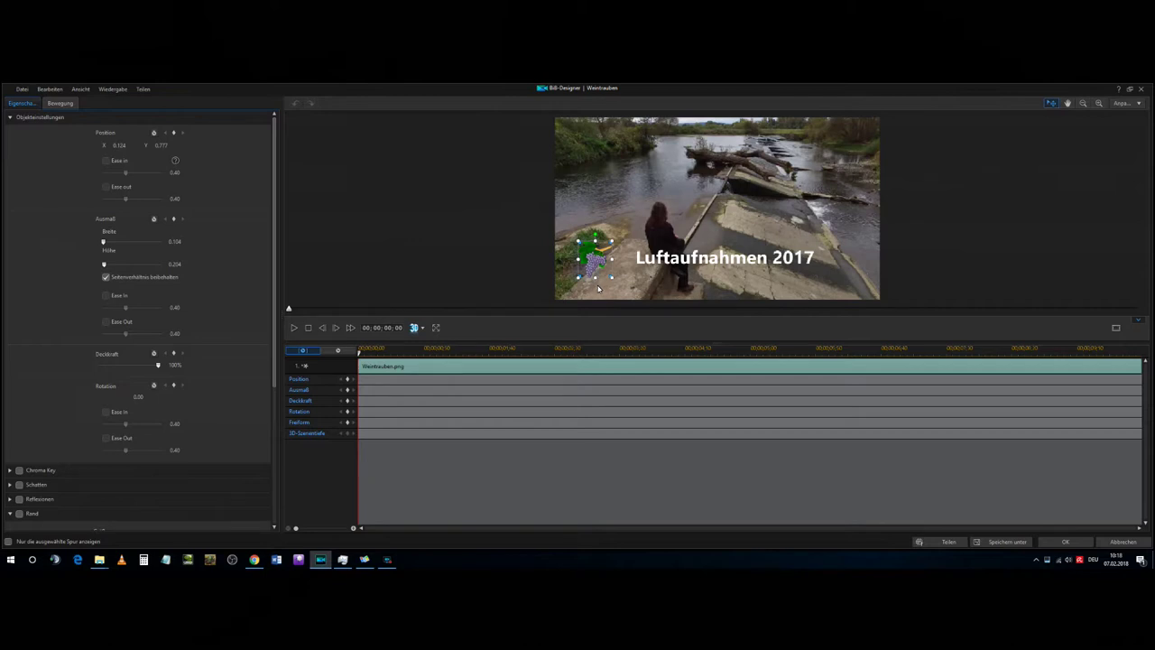
left_click(347, 380)
left_click(348, 390)
left_click_drag(612, 243, 579, 287)
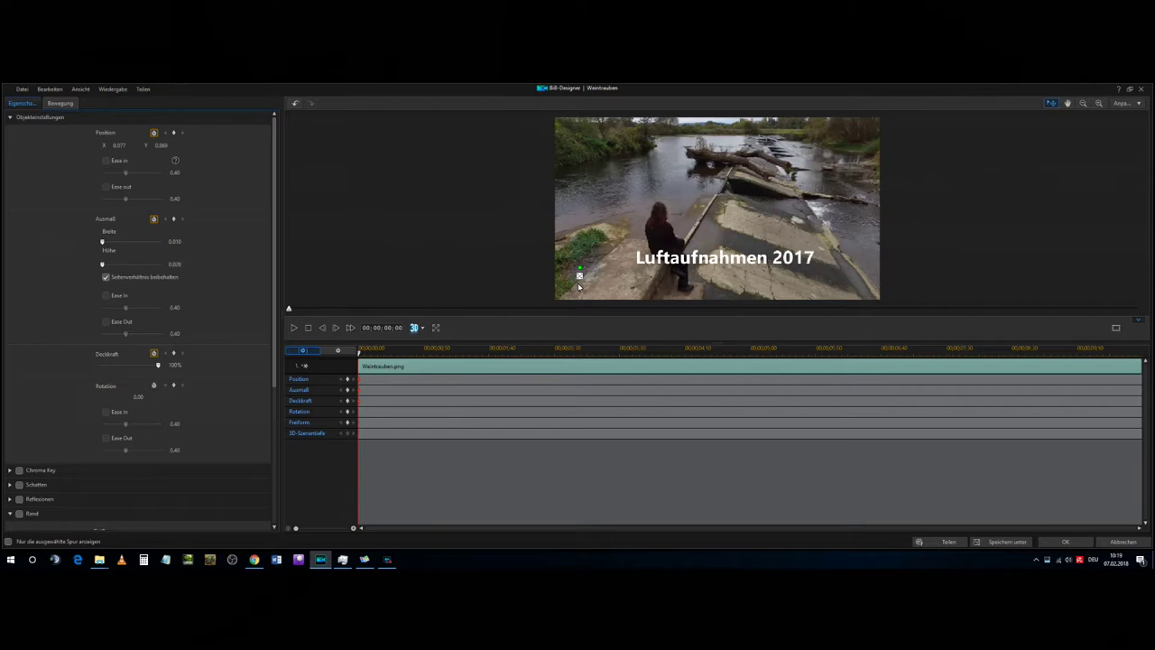
left_click_drag(160, 369, 83, 379)
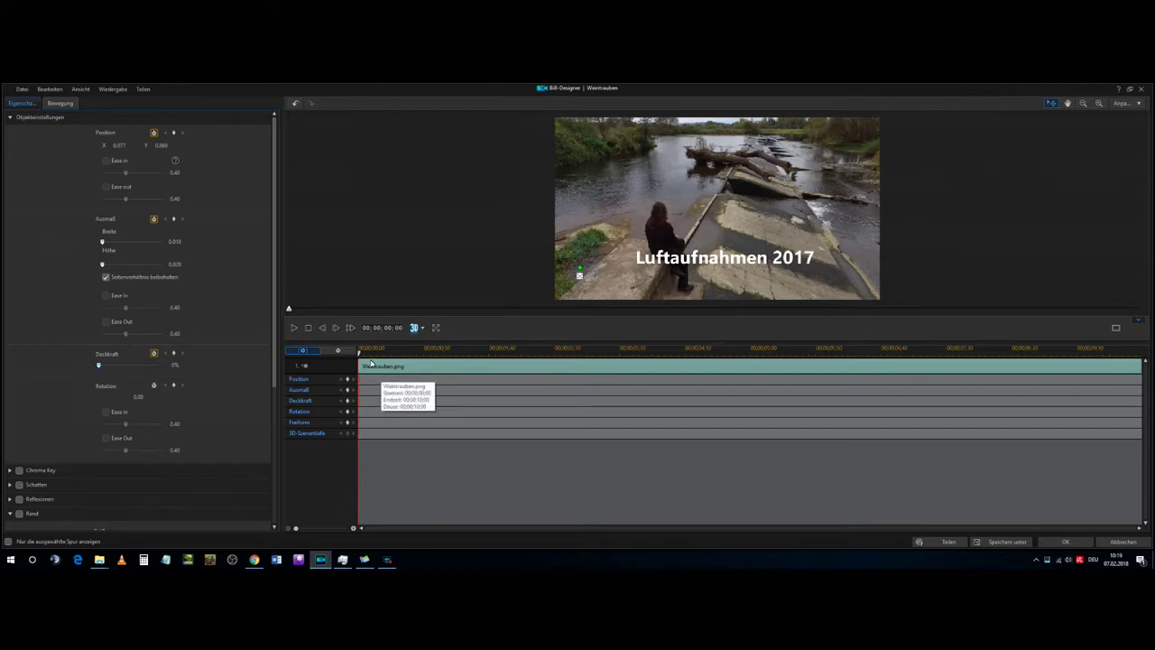
Step: Add position, size and opacity keyframes for the grape image at 00:00:01:00
left_click_drag(359, 353, 436, 368)
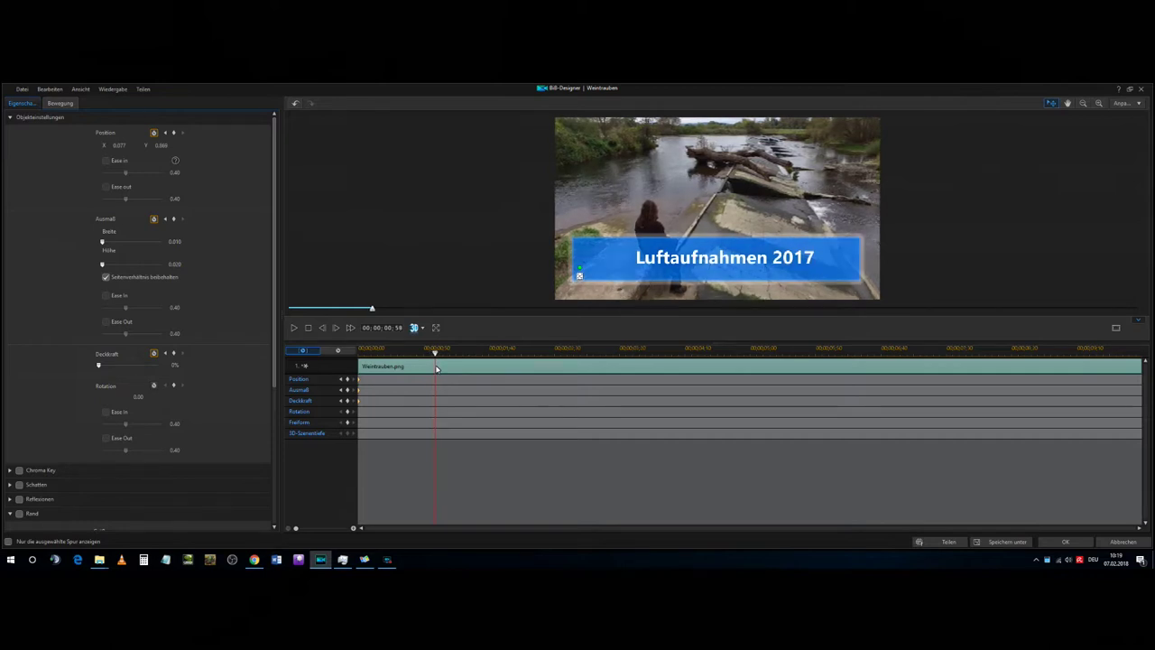
left_click_drag(437, 369, 439, 368)
left_click(384, 328)
left_click(346, 380)
left_click(347, 400)
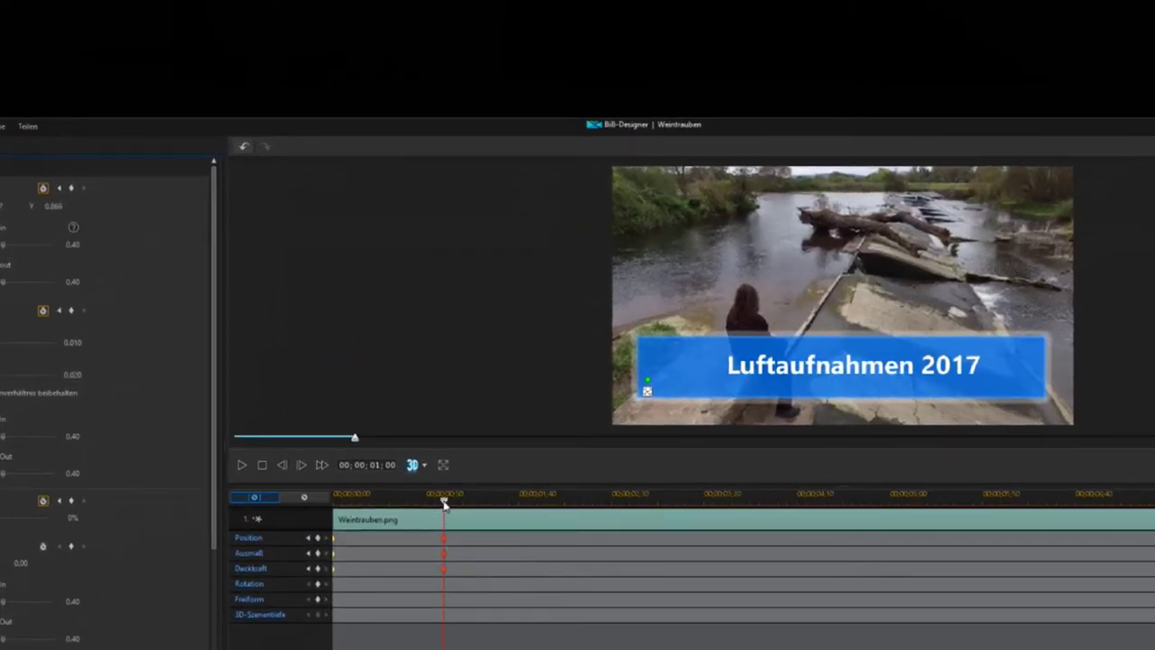
Step: At the one-second keyframes, enlarge the grape image to about 0.103 by 0.201 within the bar and set its opacity to 100%
mouse_move(444, 502)
left_mouse_down()
mouse_move(330, 498)
mouse_move(441, 503)
left_mouse_up()
left_click_drag(647, 392, 695, 358)
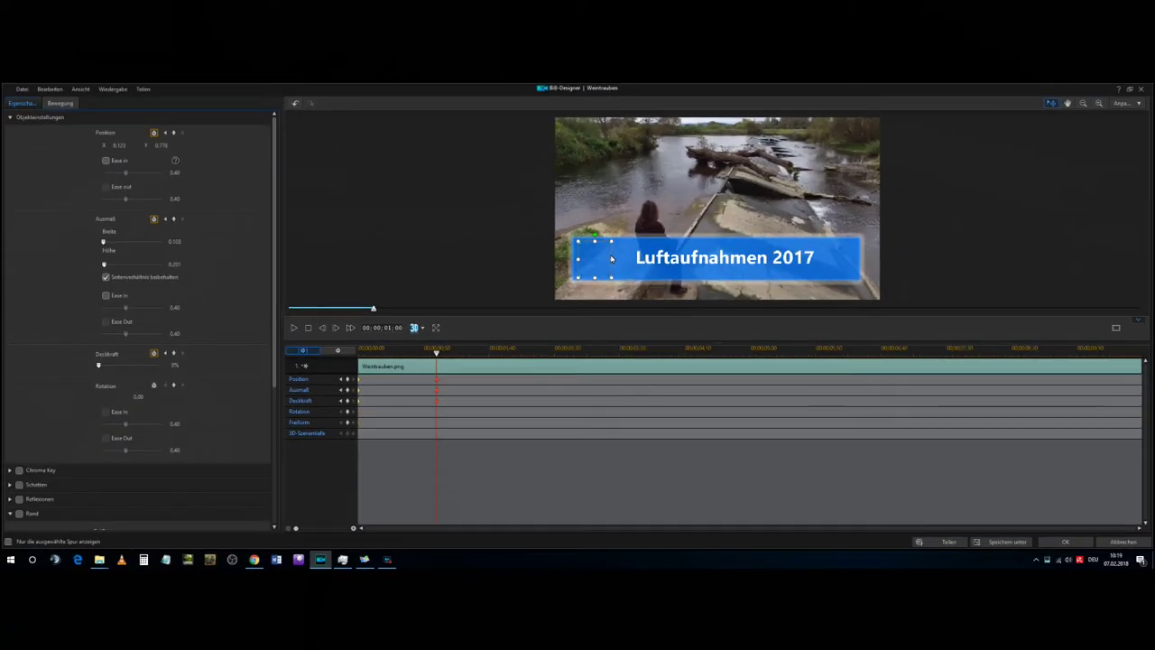
left_click_drag(99, 365, 110, 365)
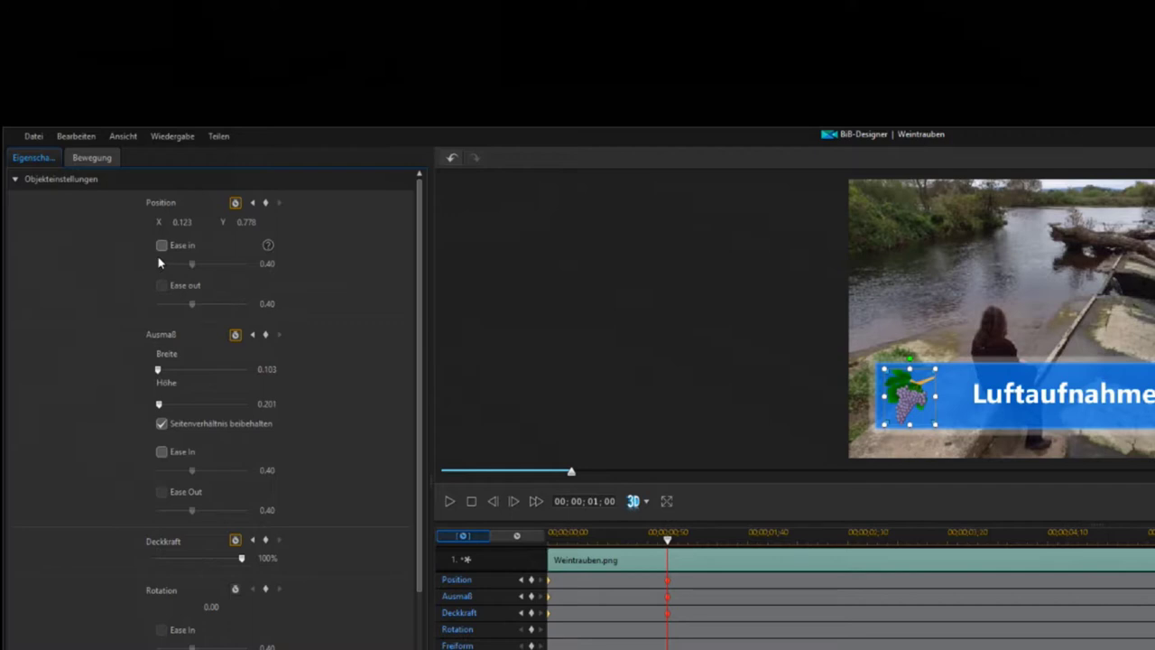
Step: Enable Ease In for the grape image's position and size at one second and play its animation from the start
left_click(162, 246)
left_click(162, 452)
left_click(471, 507)
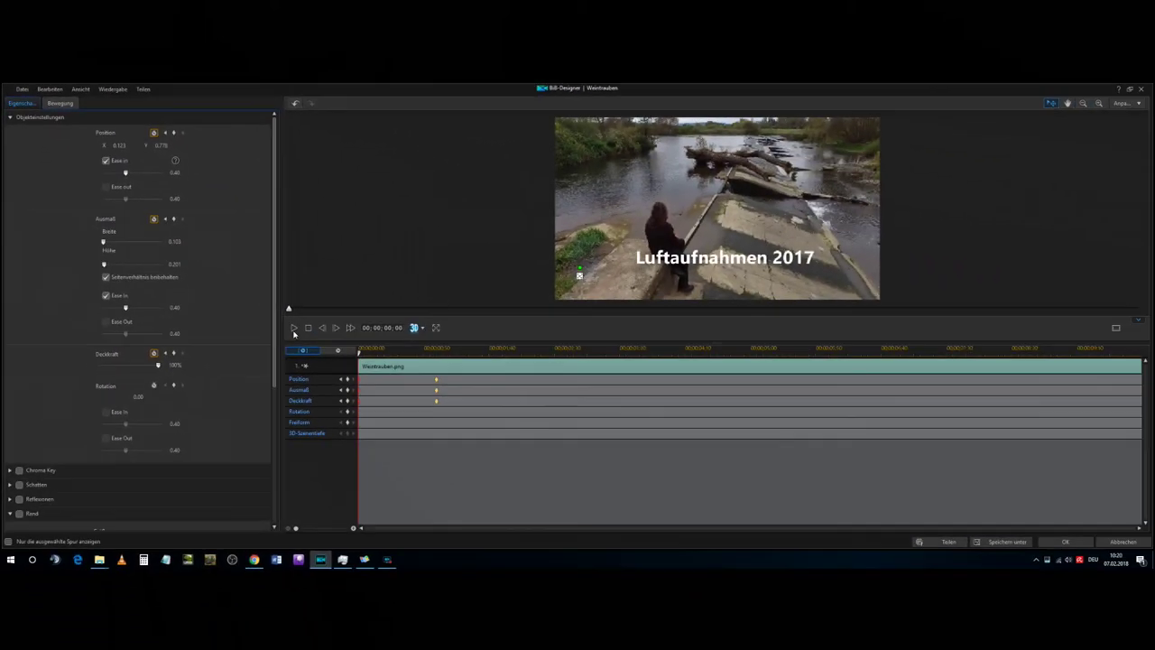
left_click(293, 329)
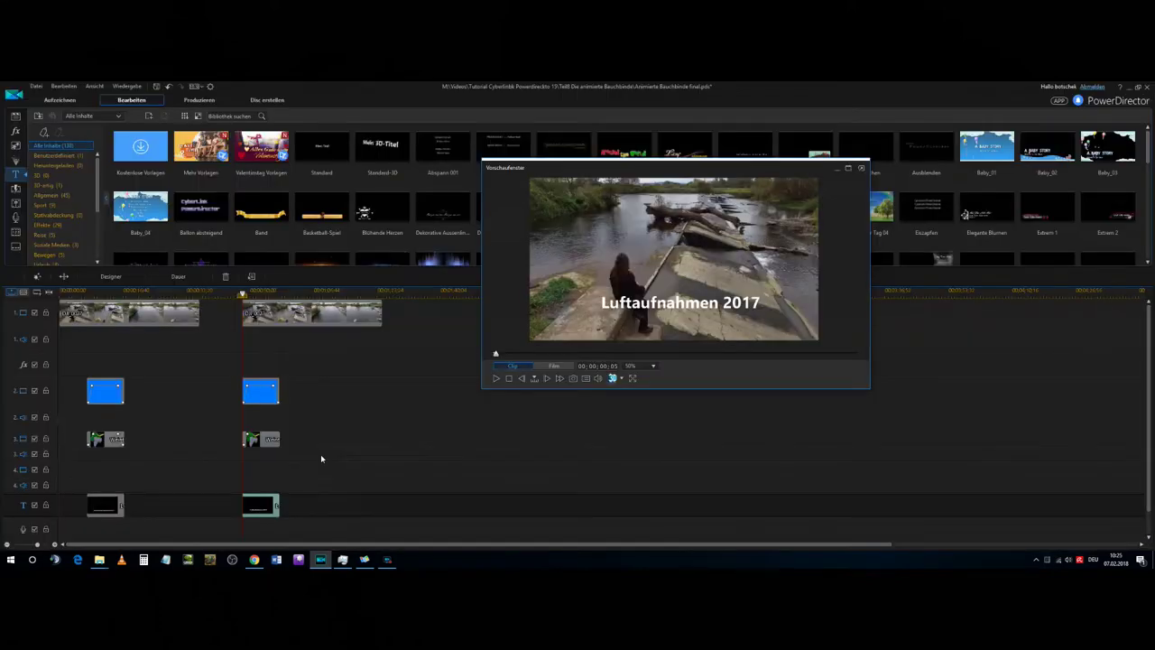
Step: Open the second Luftaufnahmen 2017 title in the Title Designer and keyframe its start at 0.20 scale with 0% opacity
double_click(272, 506)
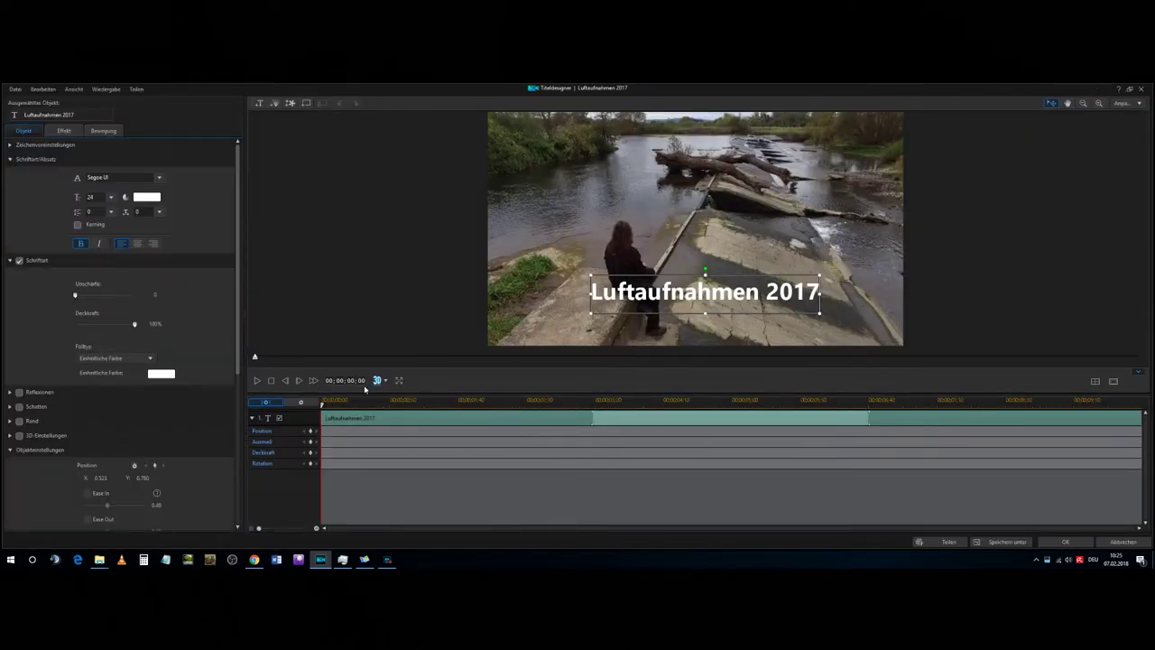
left_click(311, 432)
left_click_drag(821, 277, 636, 328)
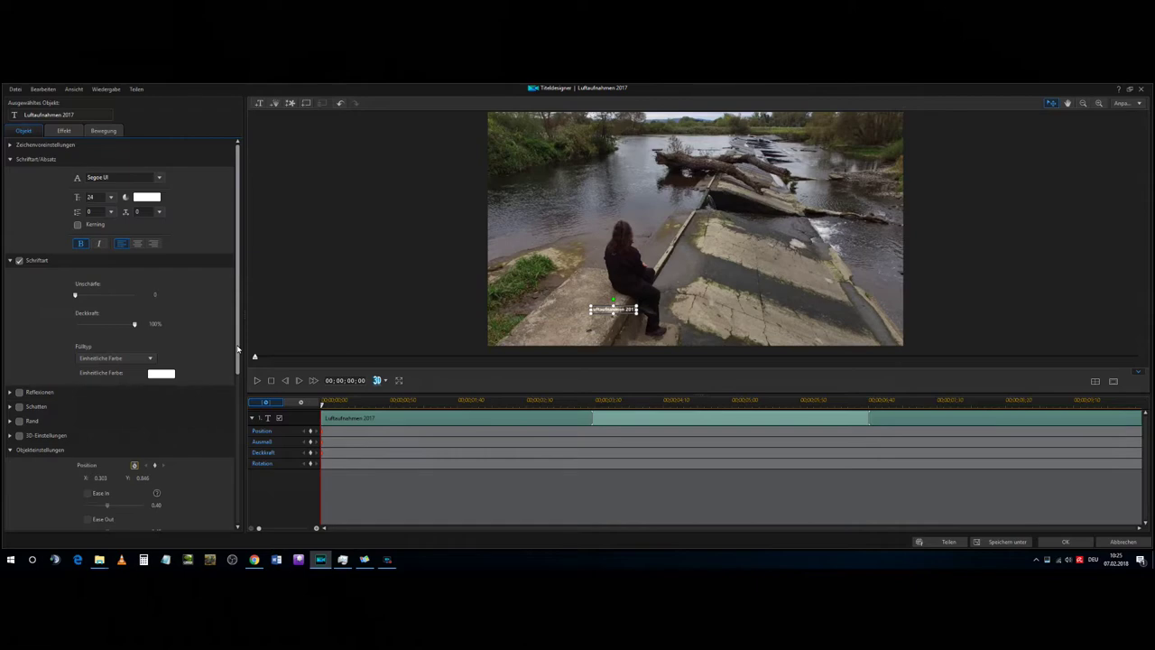
scroll(242, 348, "down", 2)
scroll(244, 350, "up", 2)
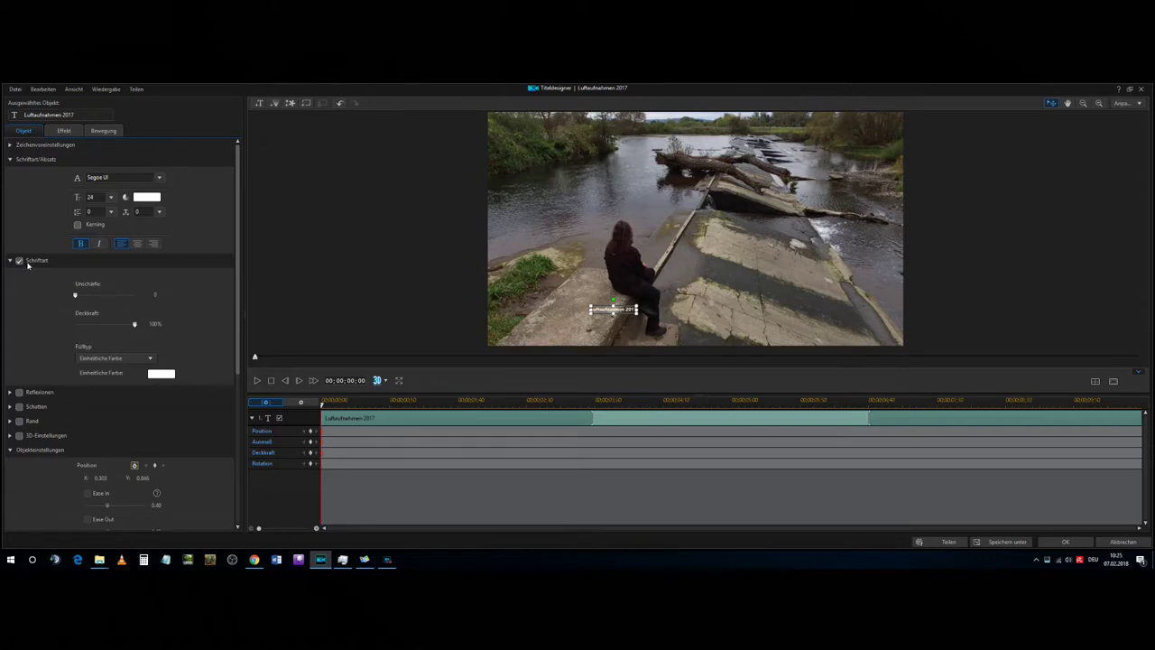
left_click_drag(249, 330, 245, 478)
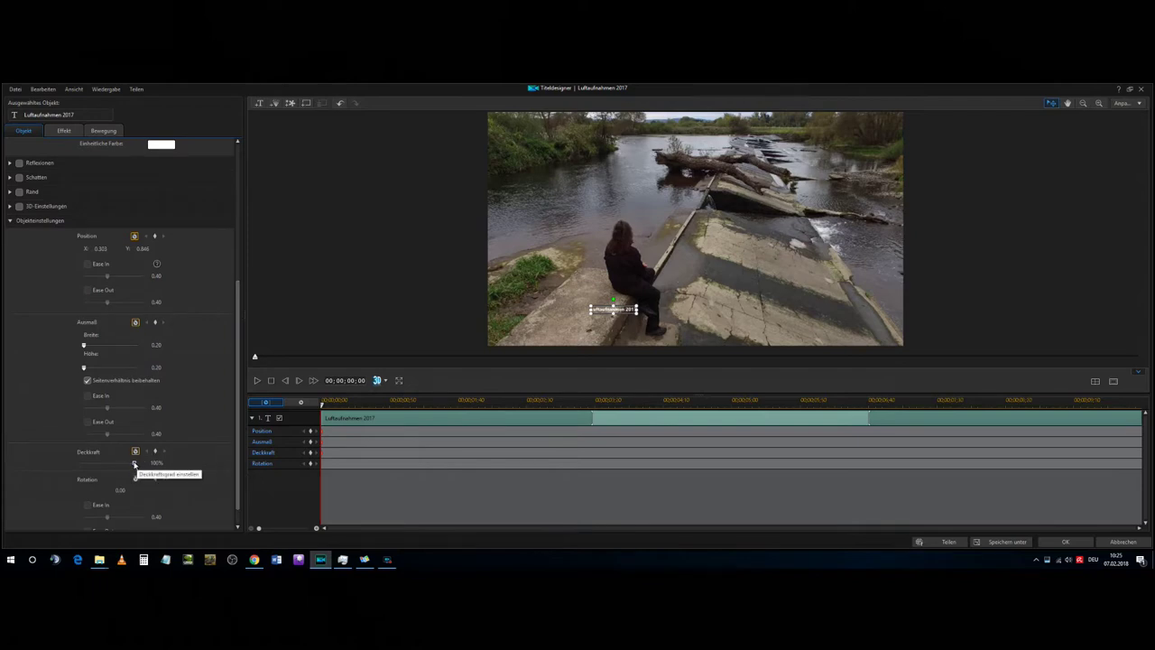
left_click_drag(134, 463, 70, 464)
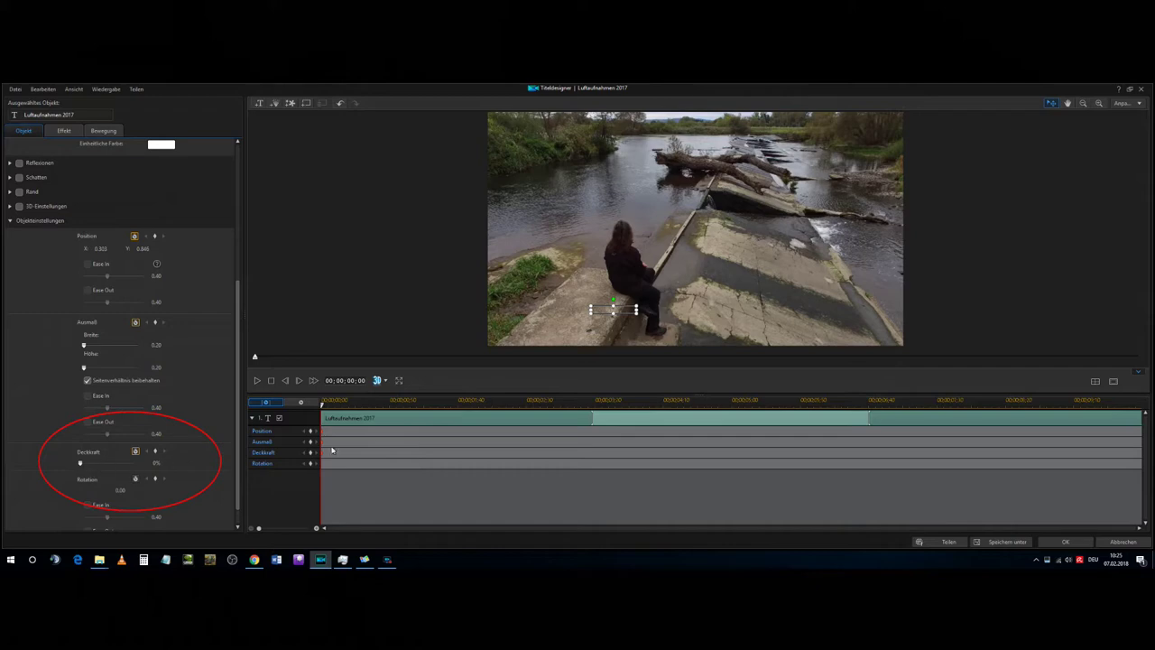
Step: Add position, size and opacity keyframes for the title at 00:00:01:00
left_click(411, 406)
left_click(406, 406)
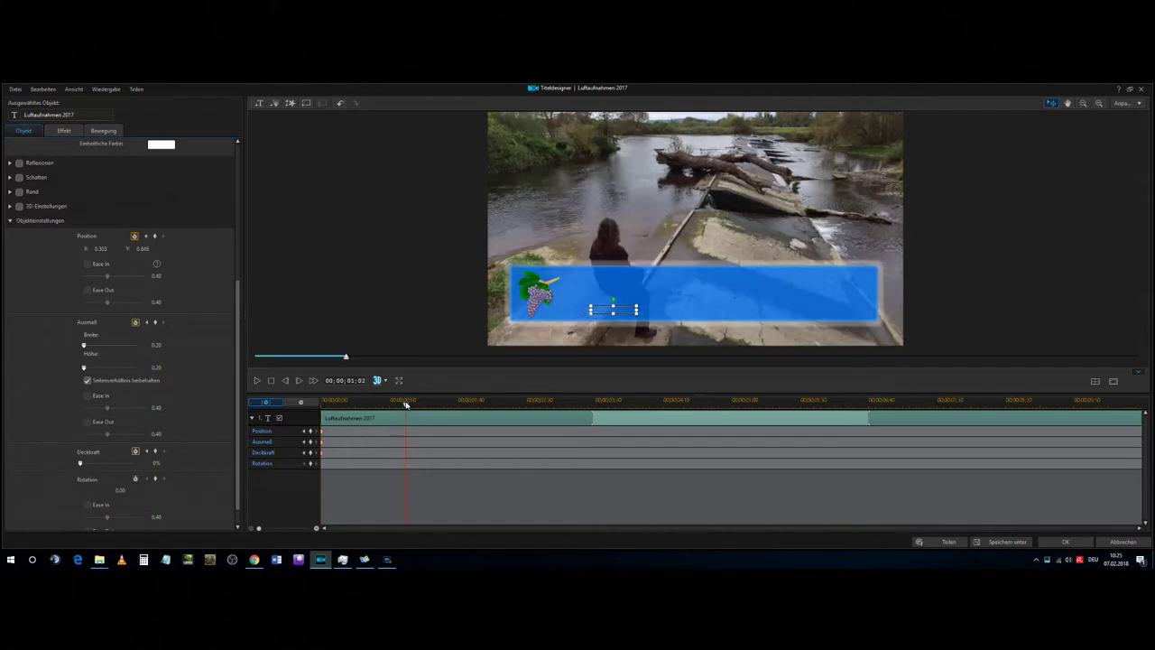
left_click(403, 405)
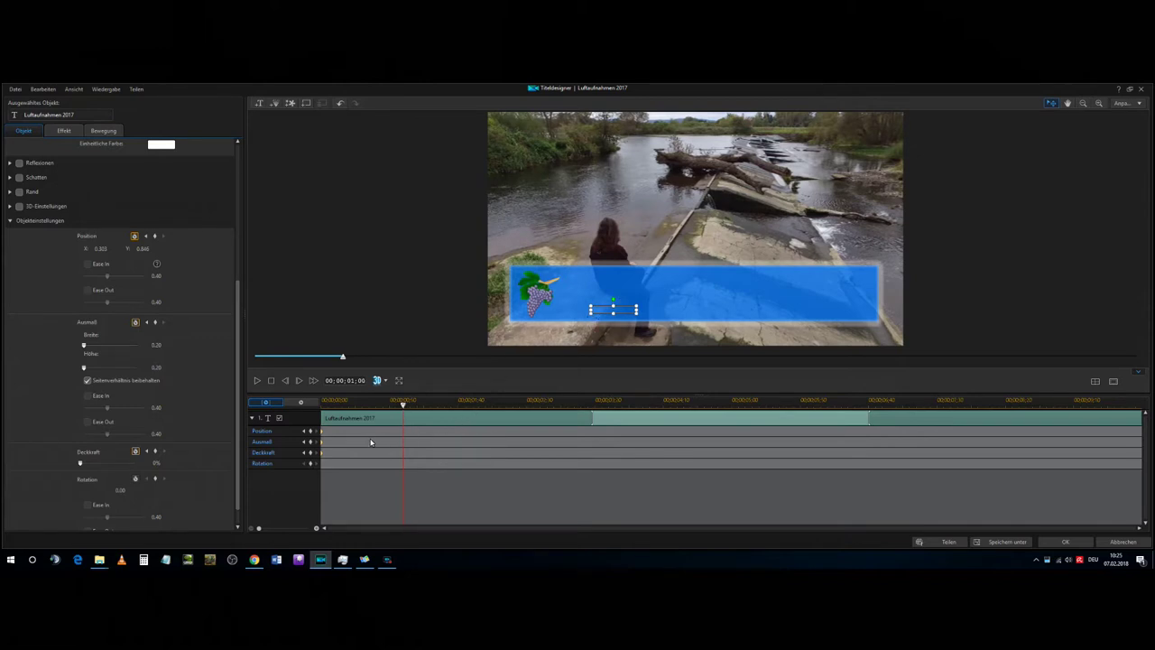
left_click(311, 432)
left_click(311, 441)
Step: At the one-second keyframes, enlarge the title to about 1.08 scale inside the bar and set its opacity to 100%
left_click(637, 309)
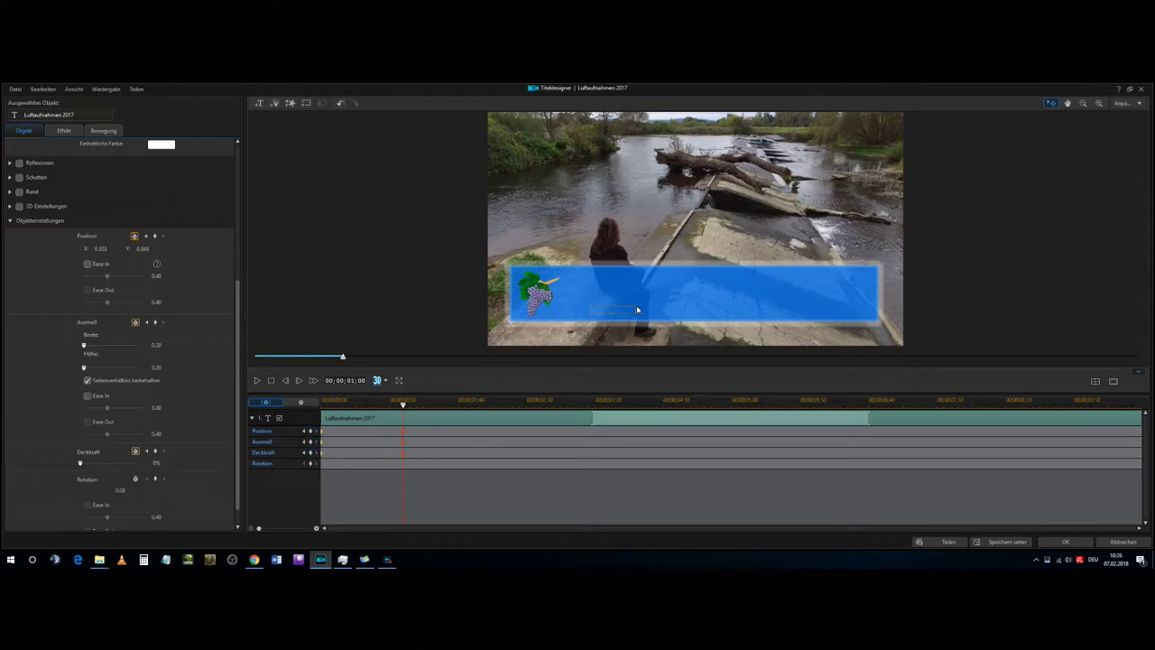
left_click(844, 276)
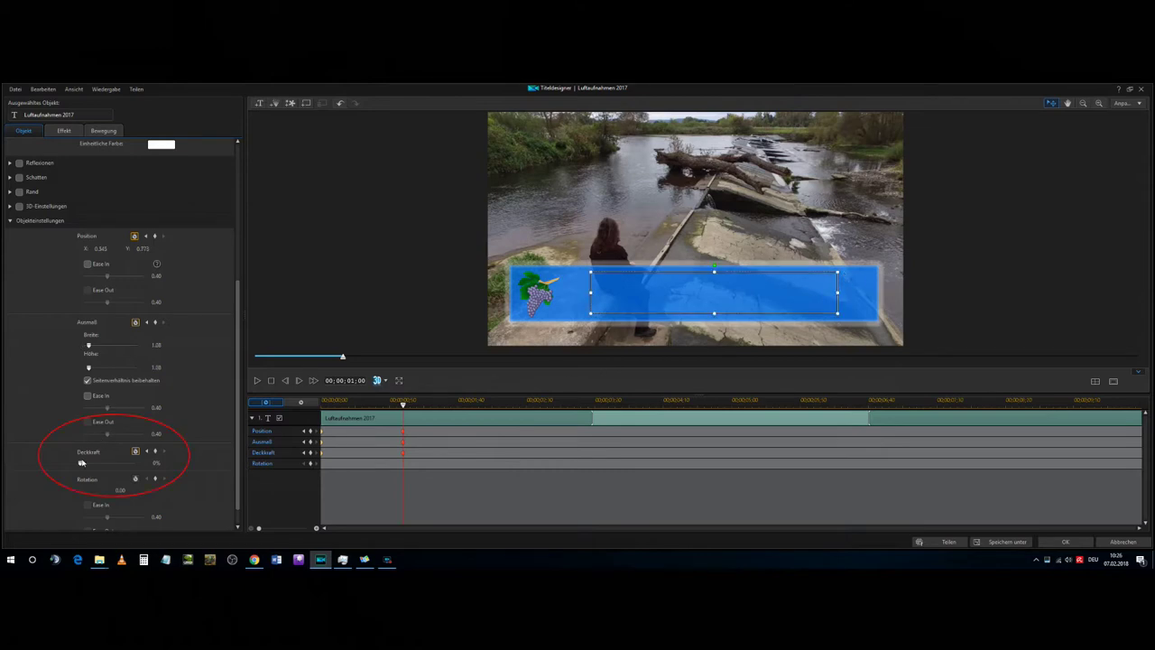
left_click_drag(80, 464, 140, 465)
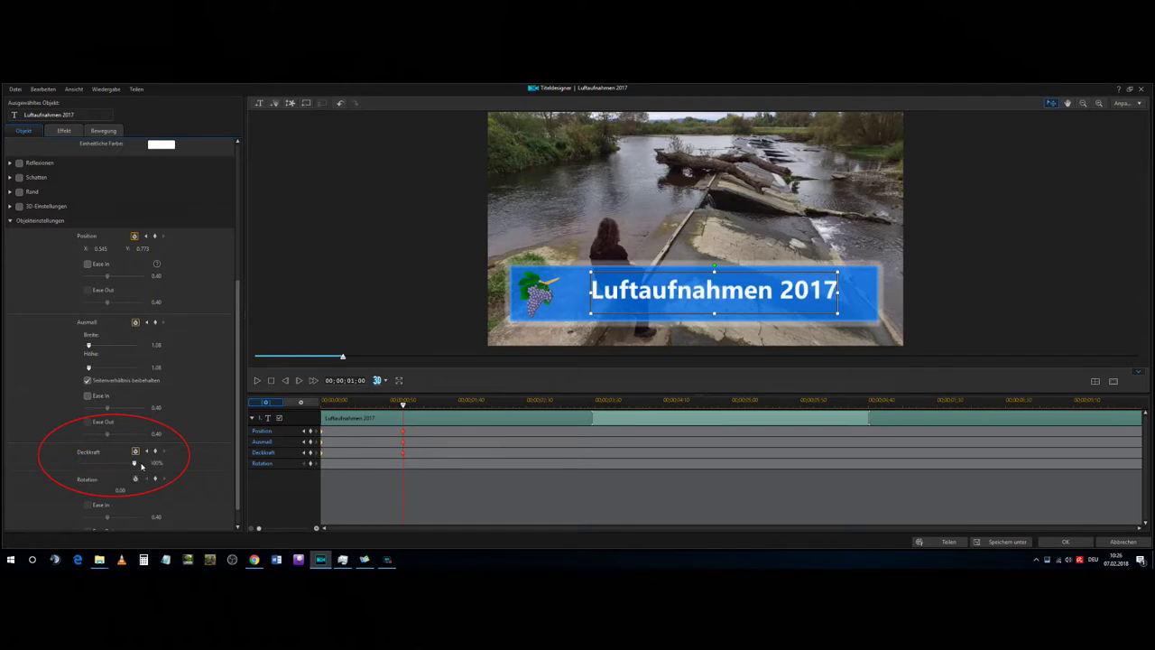
left_click(732, 317)
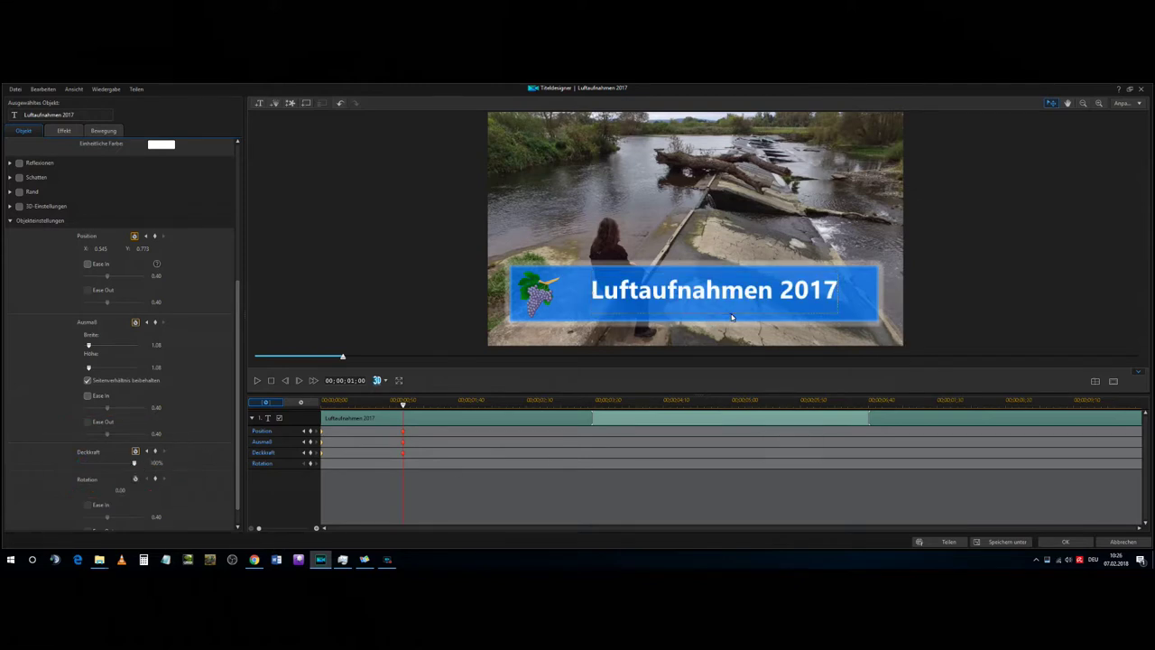
Step: Nudge the title slightly down inside the bar, apply it after previewing its animation, and play the clip in the main preview
left_click(732, 319)
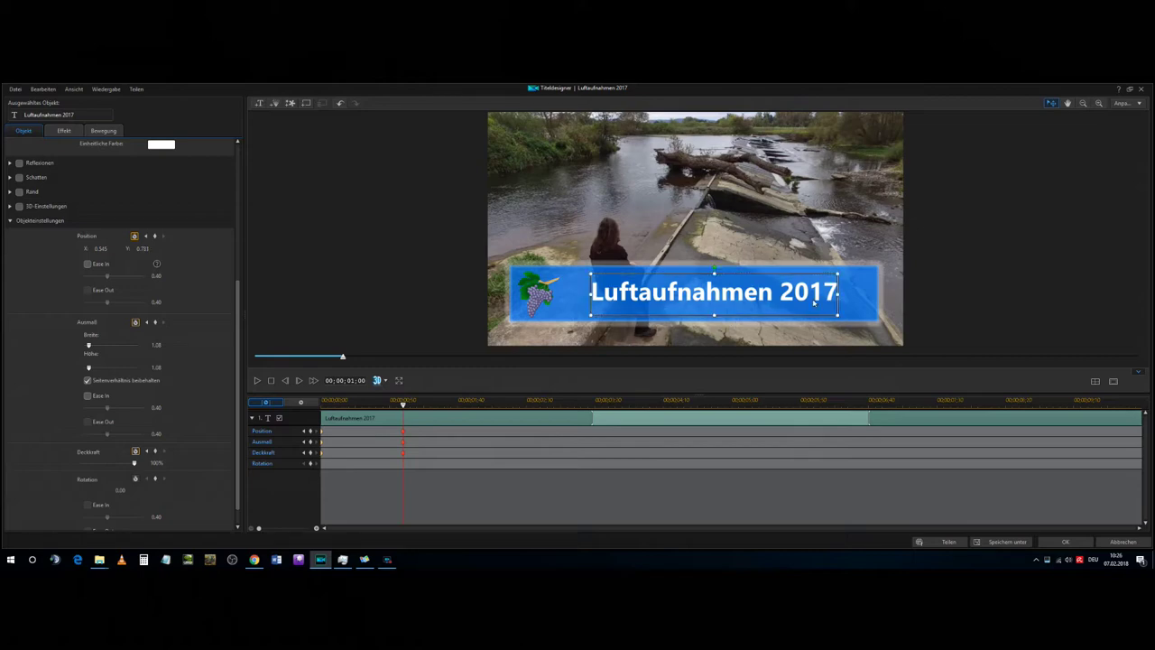
left_click(271, 381)
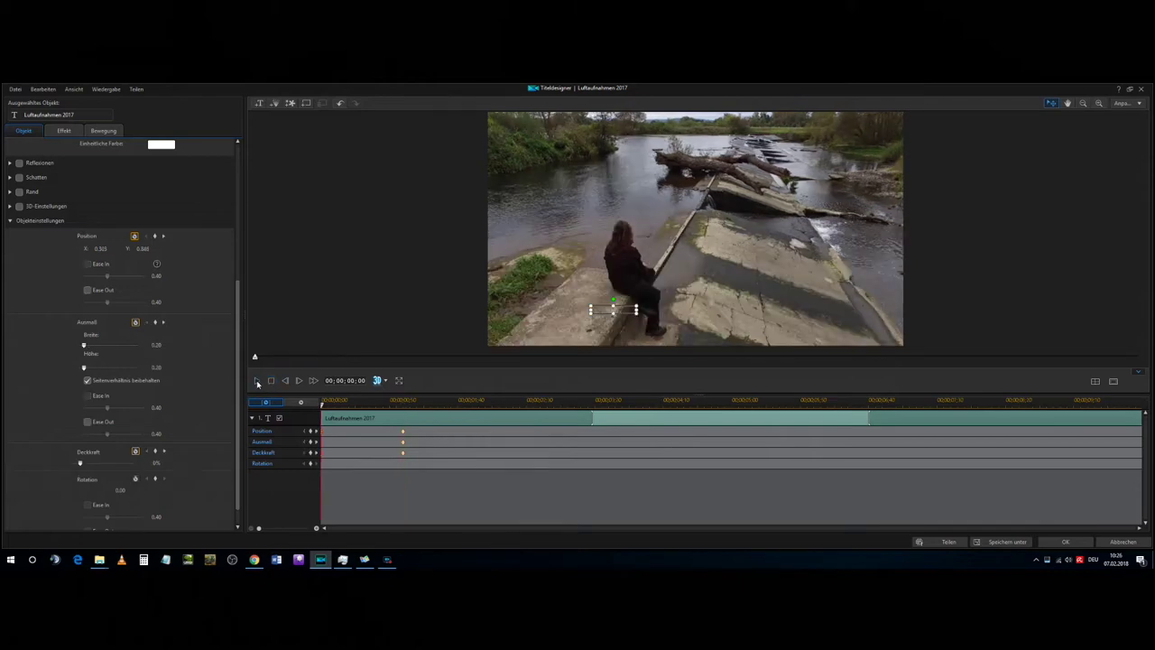
left_click(257, 382)
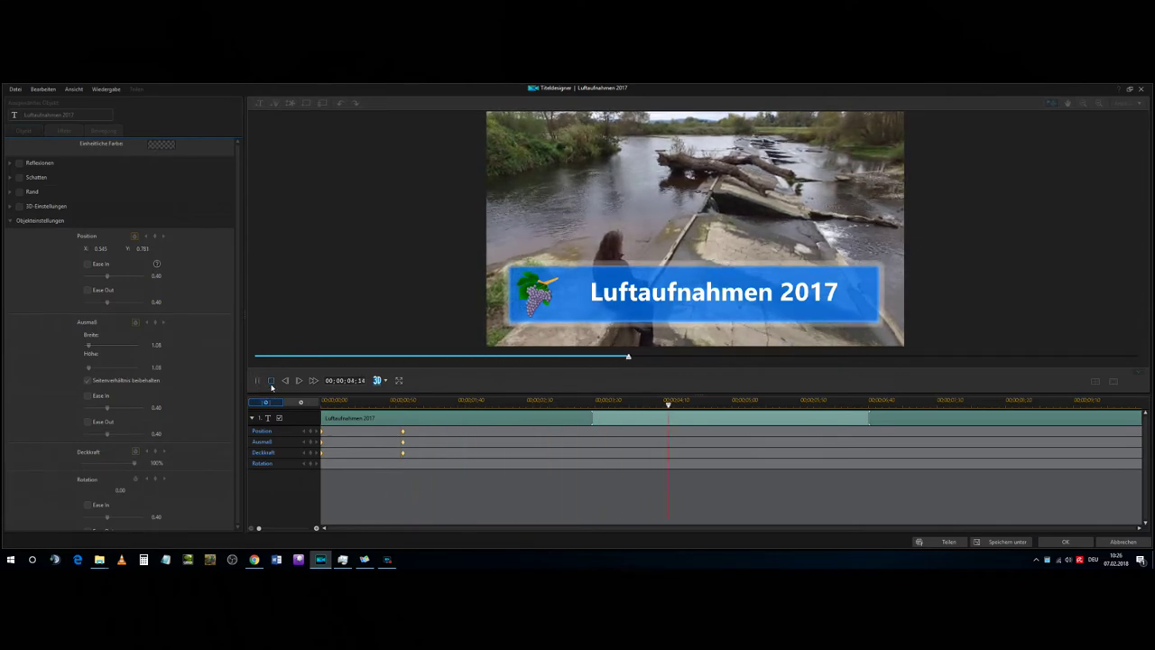
left_click(270, 379)
left_click(1065, 541)
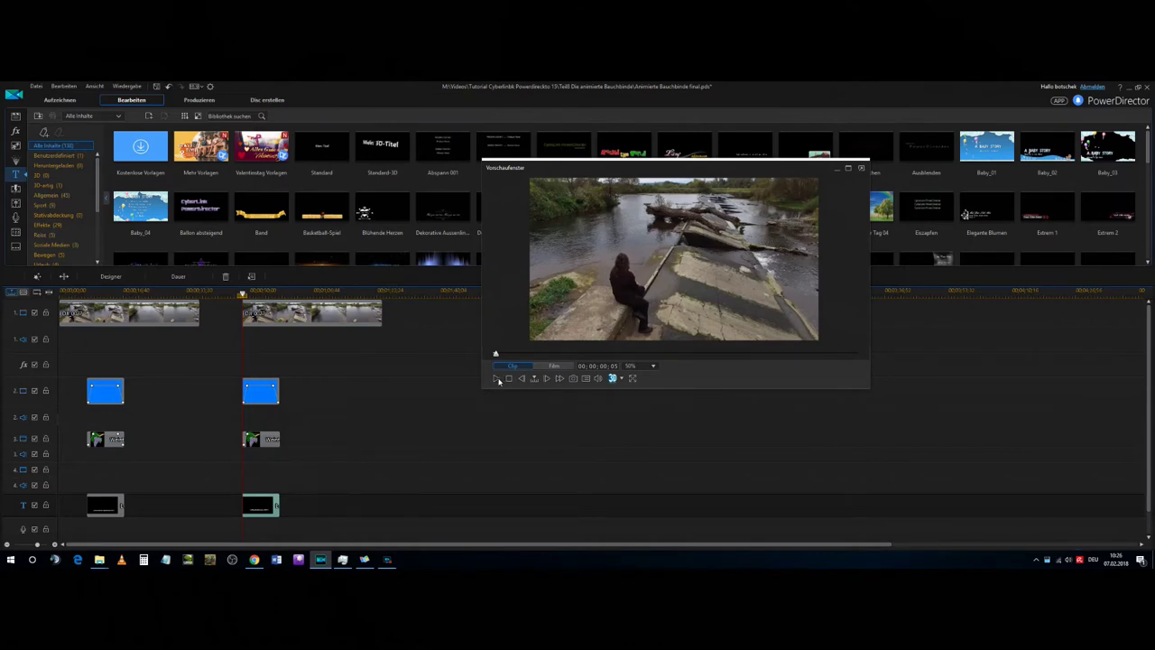
left_click(499, 380)
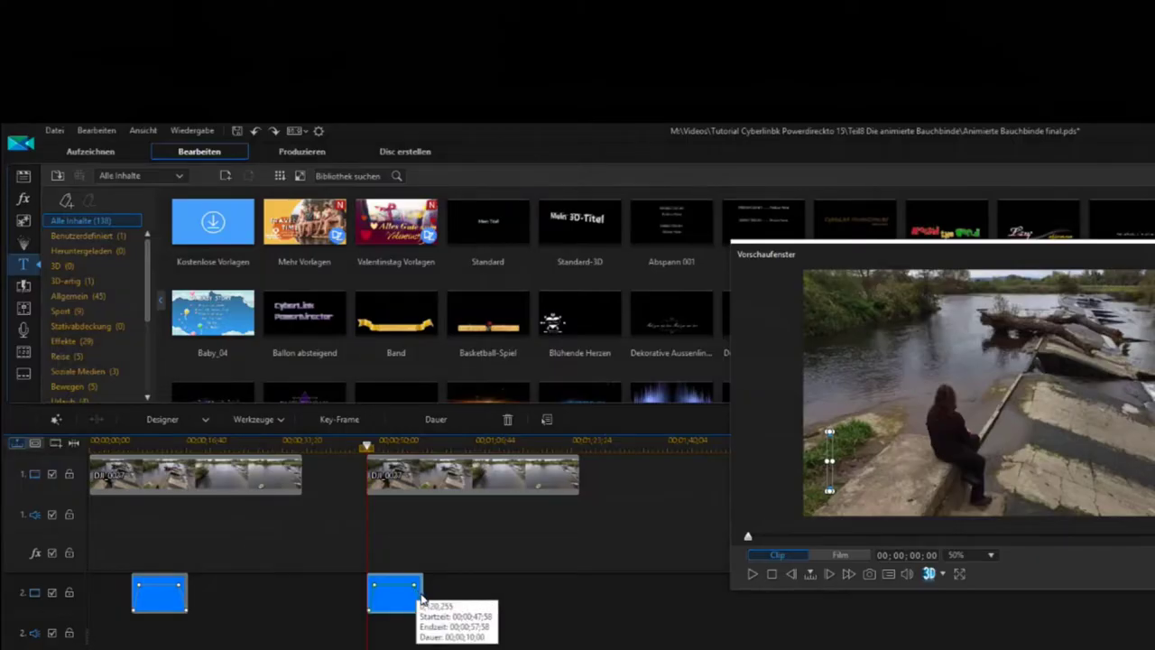
Step: Open the second grape image in the PiP Designer and add position, size and opacity keyframes at 00:00:08:30
left_click_drag(277, 396, 277, 407)
left_click_drag(419, 616, 423, 619)
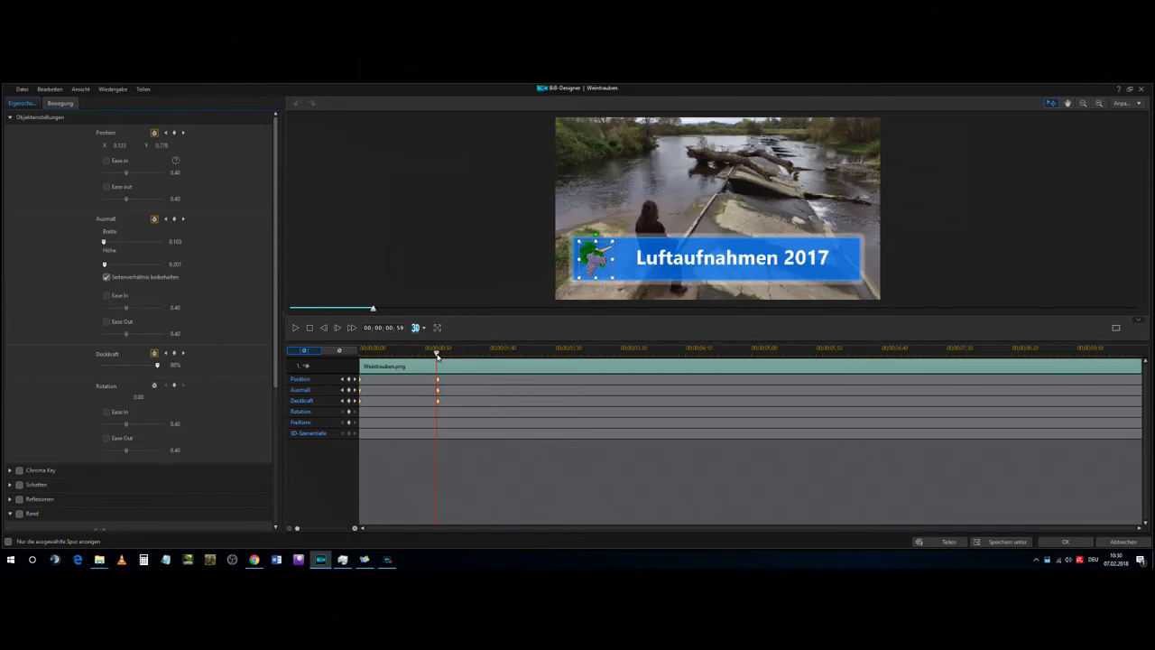
left_click_drag(438, 354, 1023, 372)
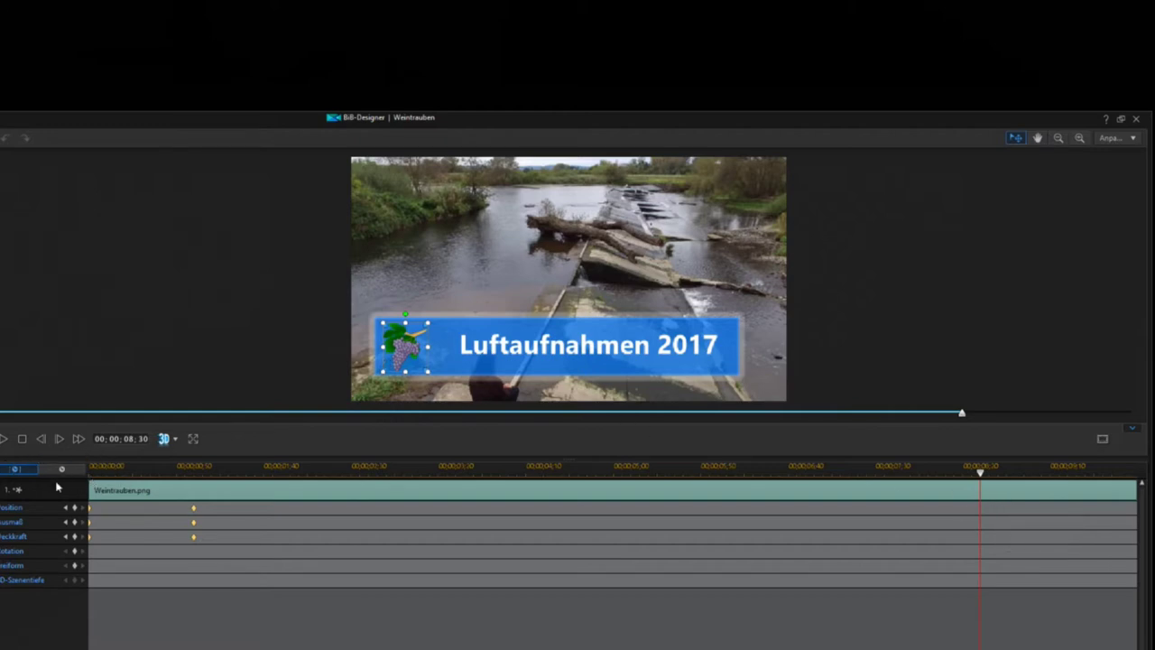
left_click(75, 508)
left_click(76, 522)
left_click(76, 537)
Step: Add position, size and opacity keyframes for the grape image at 00:00:09:00
left_click_drag(981, 474, 1073, 488)
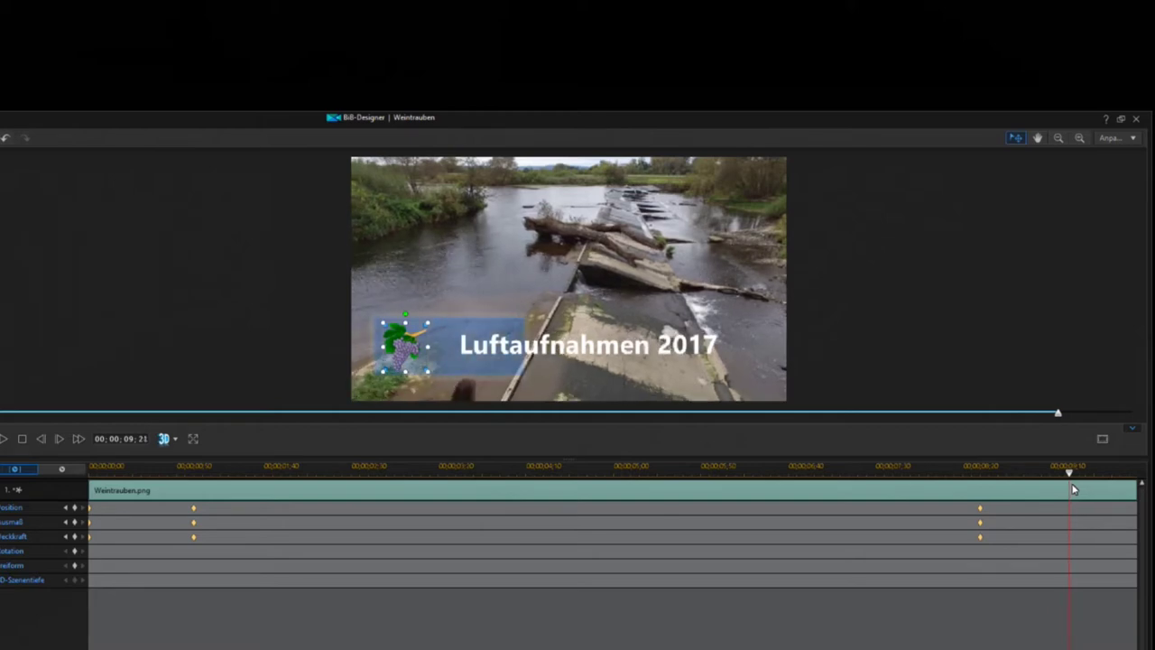
left_click_drag(1072, 488, 1035, 476)
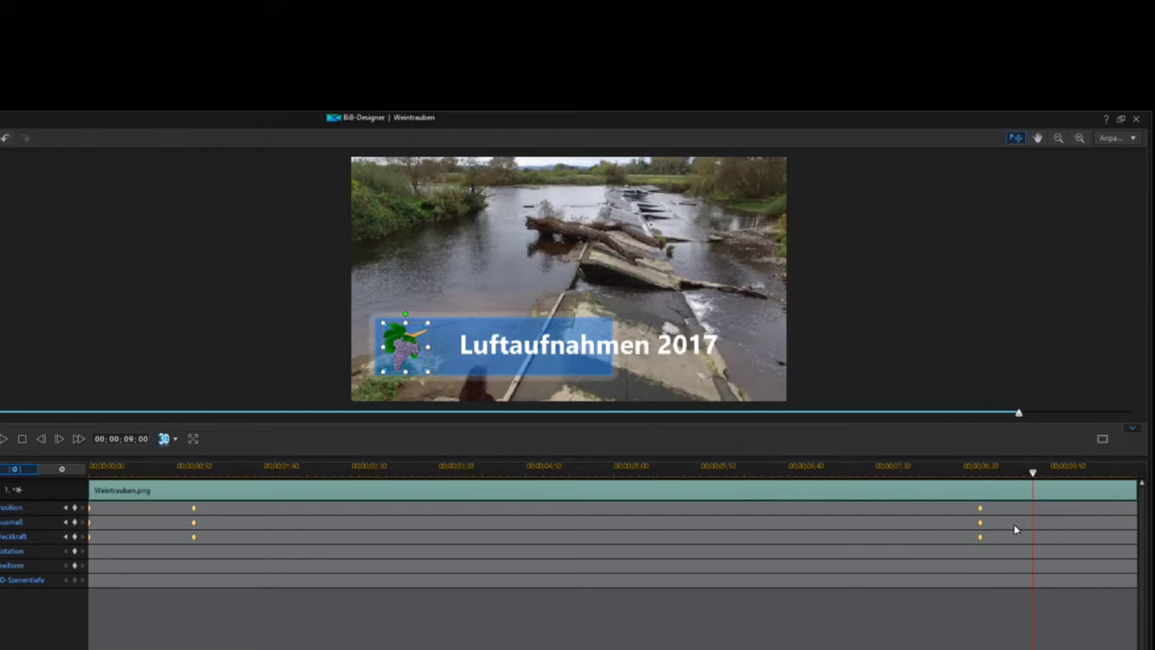
left_click(75, 507)
left_click(74, 521)
left_click(75, 536)
Step: At the last keyframes, shrink the grape image to about 0.014 width with 0% opacity and play the animation from the start
left_click_drag(428, 326, 388, 365)
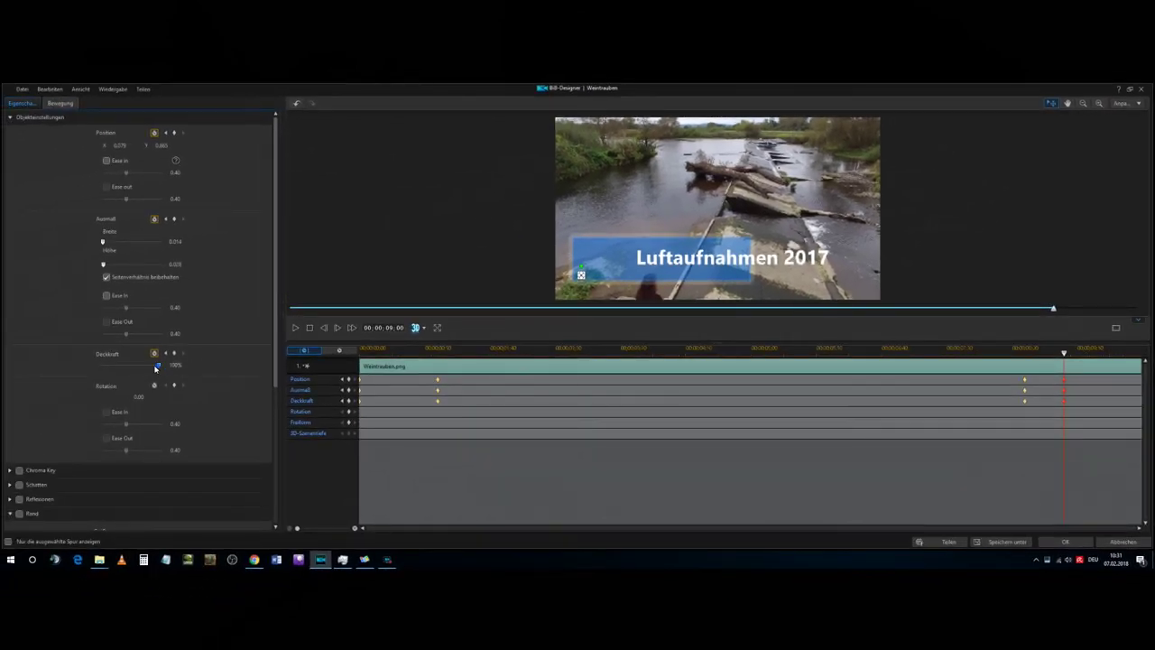
left_click_drag(155, 366, 73, 368)
left_click(309, 331)
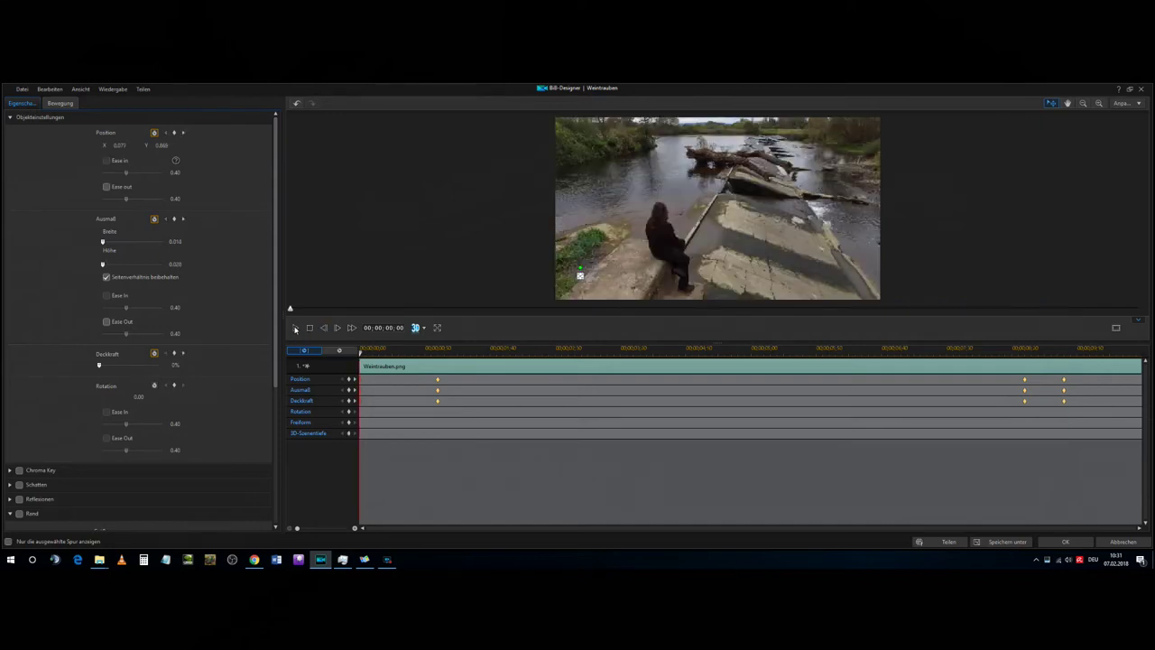
left_click(295, 329)
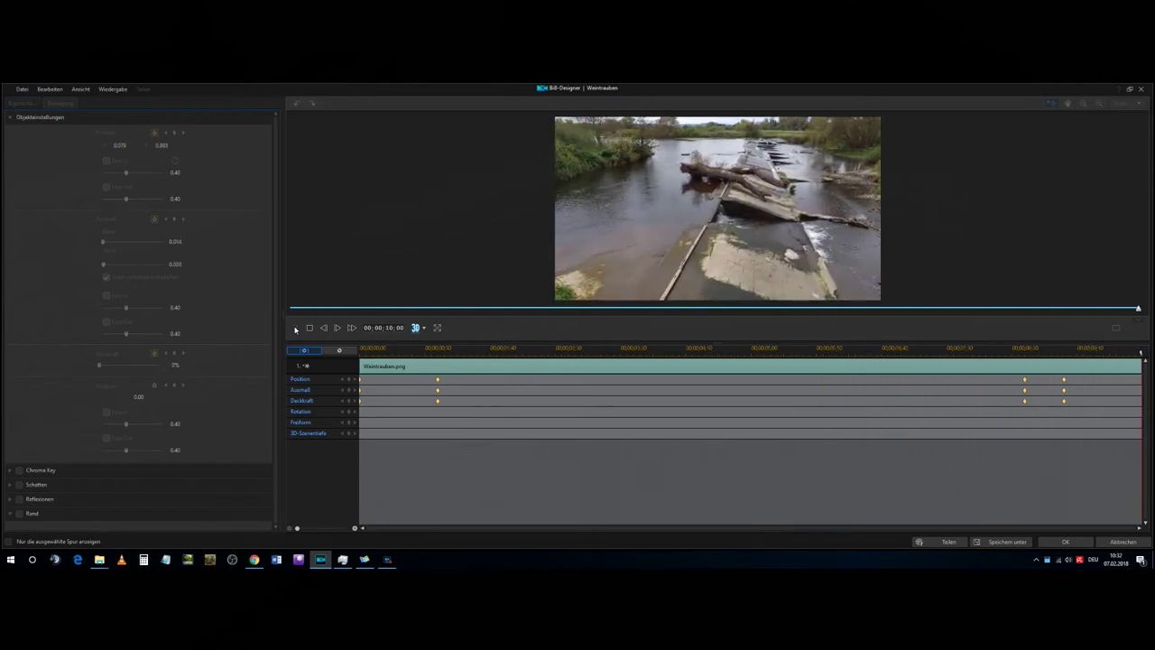
left_click(310, 328)
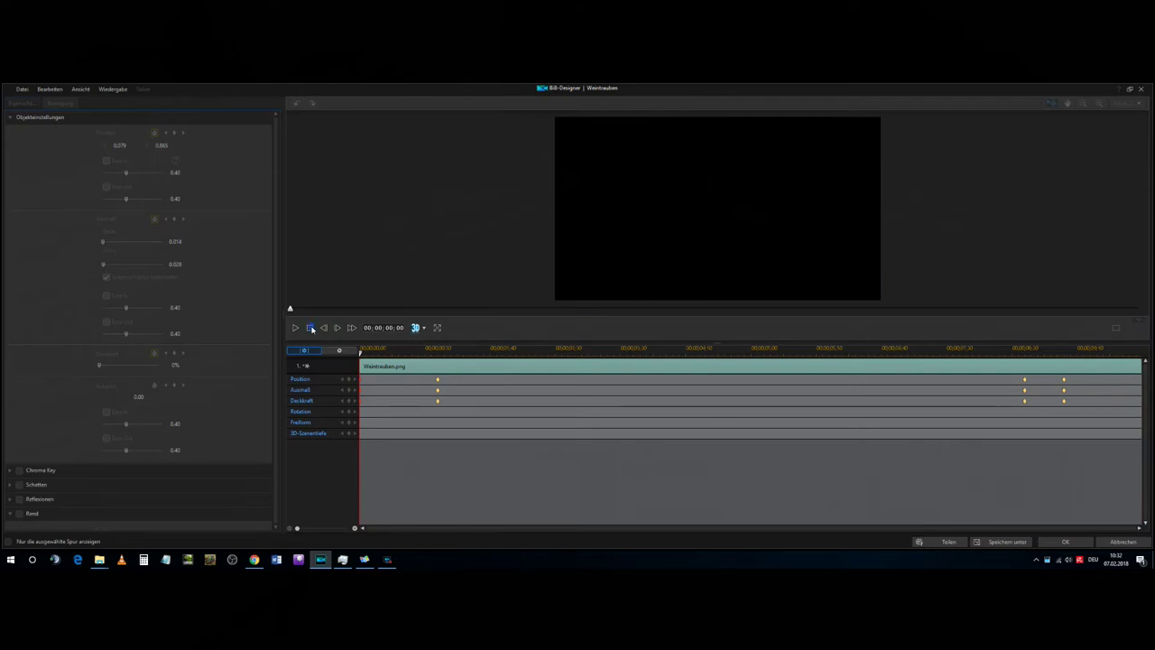
Step: Shift the grape image's final position, size and opacity keyframes to 00:00:09:30, apply the changes and save the project
left_click_drag(1065, 383, 1072, 386)
left_click_drag(1081, 385, 1103, 391)
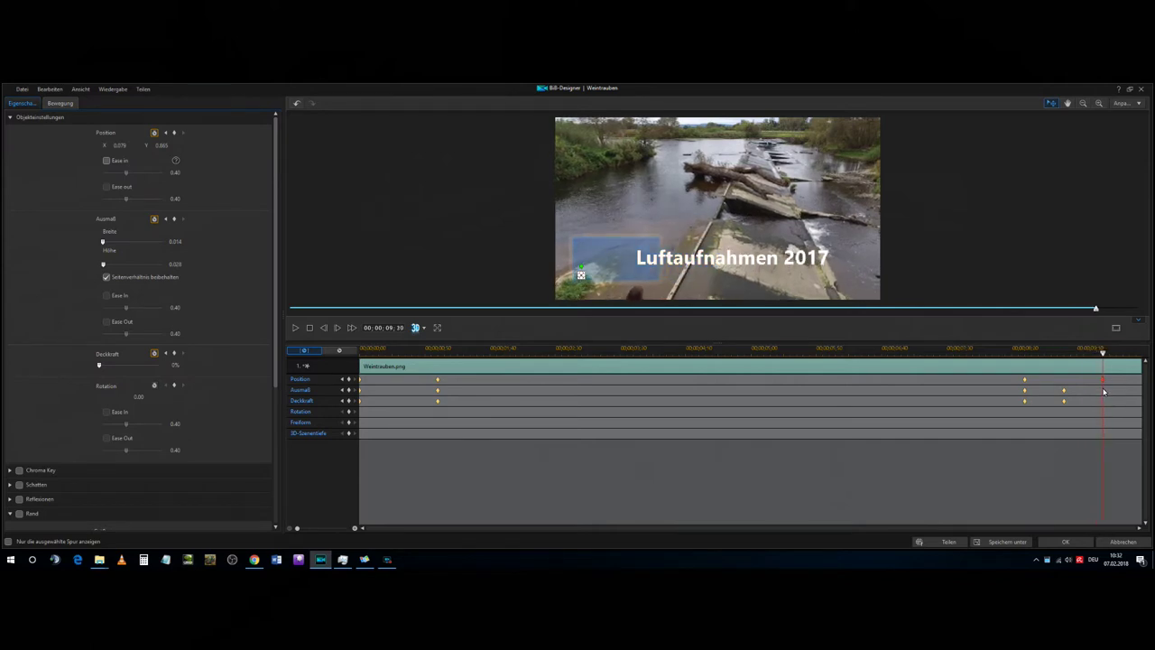
left_click_drag(1065, 391, 1102, 390)
left_click_drag(1065, 405, 1103, 411)
left_click(295, 331)
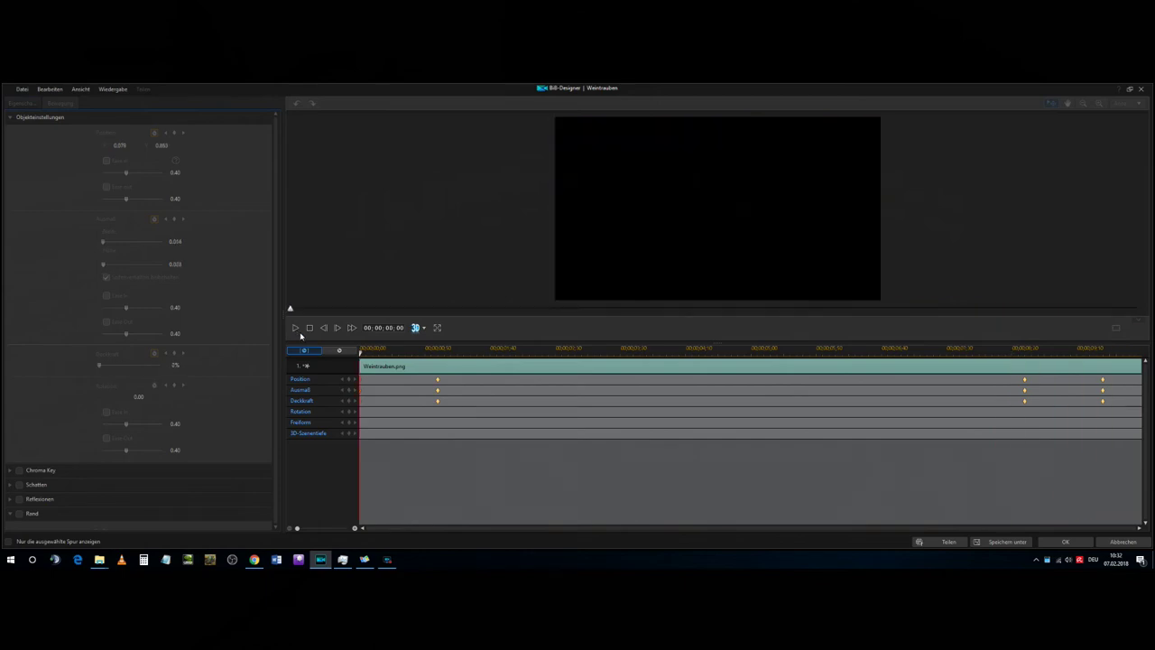
left_click(1065, 542)
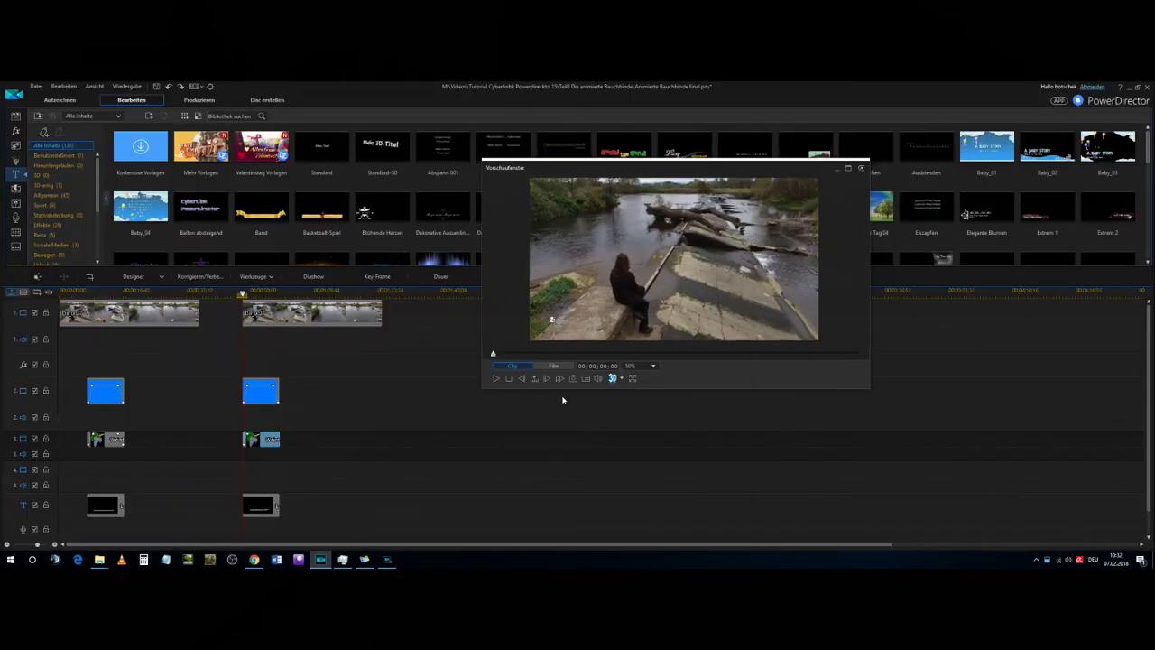
left_click(155, 87)
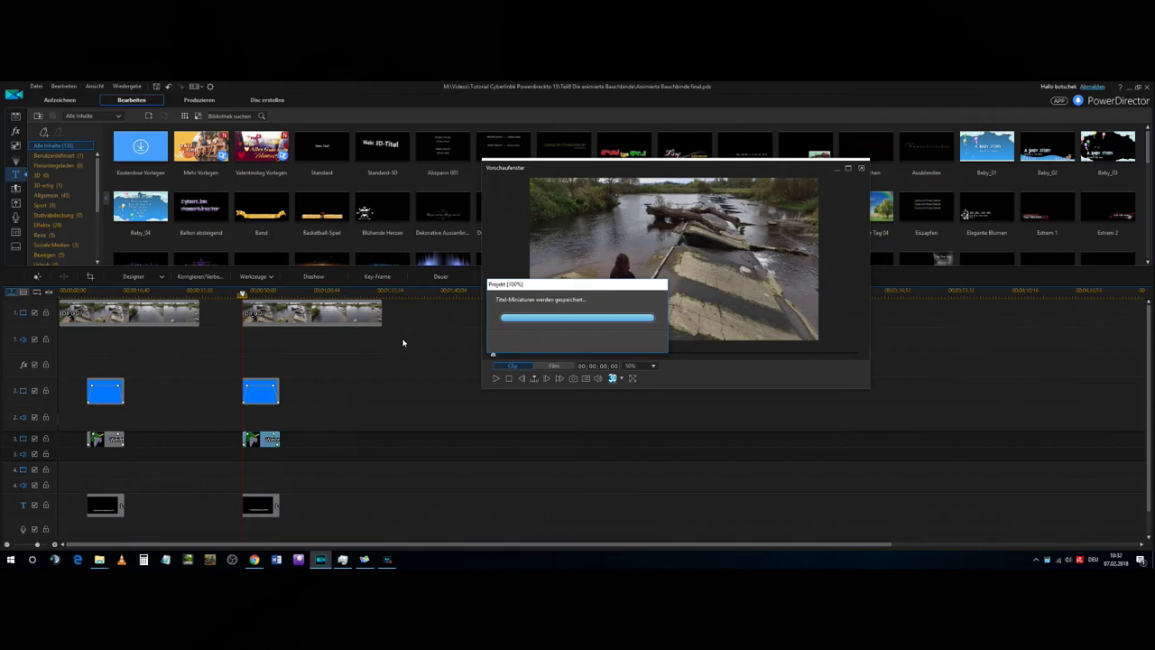
Step: Open the second Luftaufnahmen 2017 title in the Title Designer and add position, size and opacity keyframes at 00:00:08:30
left_click(262, 507)
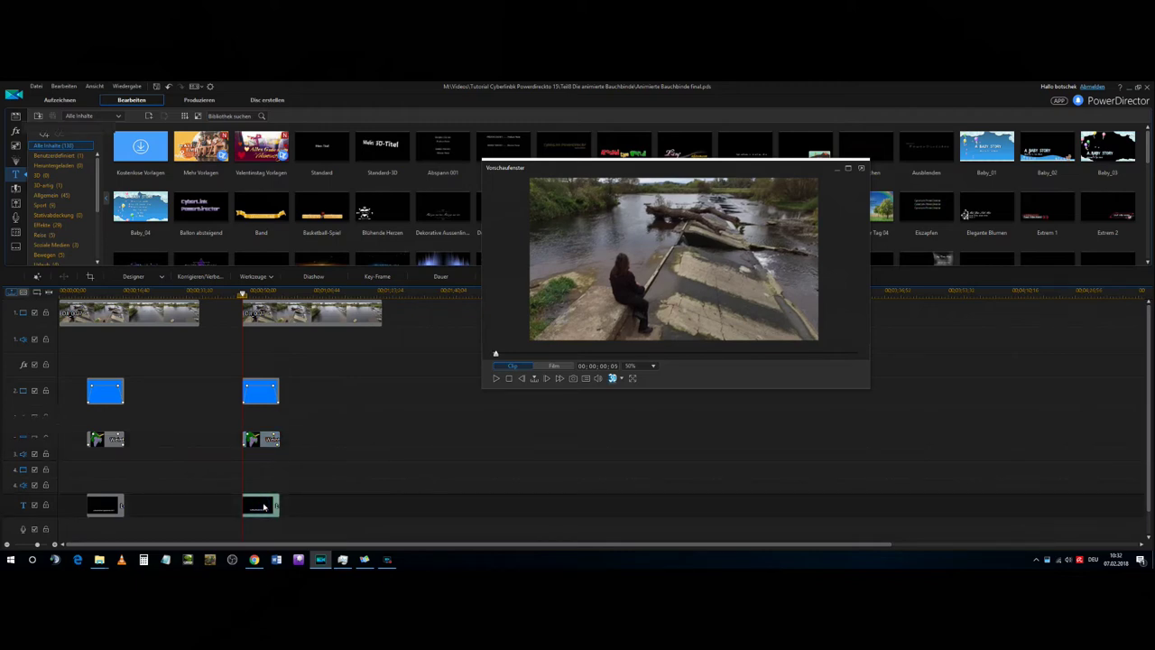
double_click(263, 507)
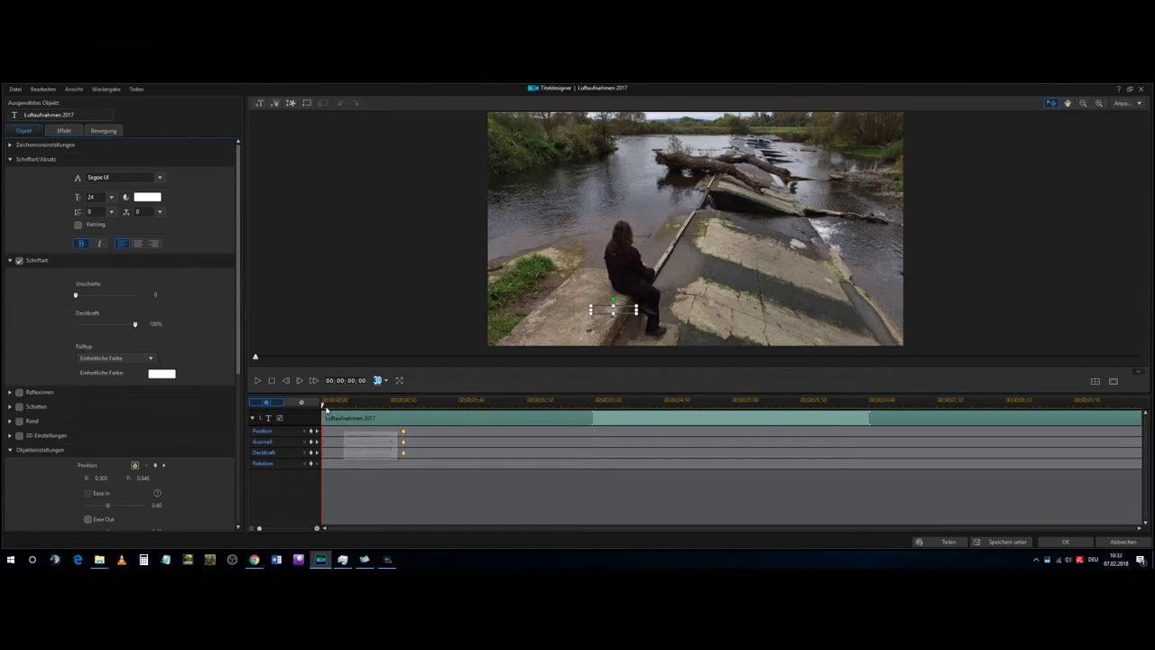
left_click_drag(327, 411, 1021, 413)
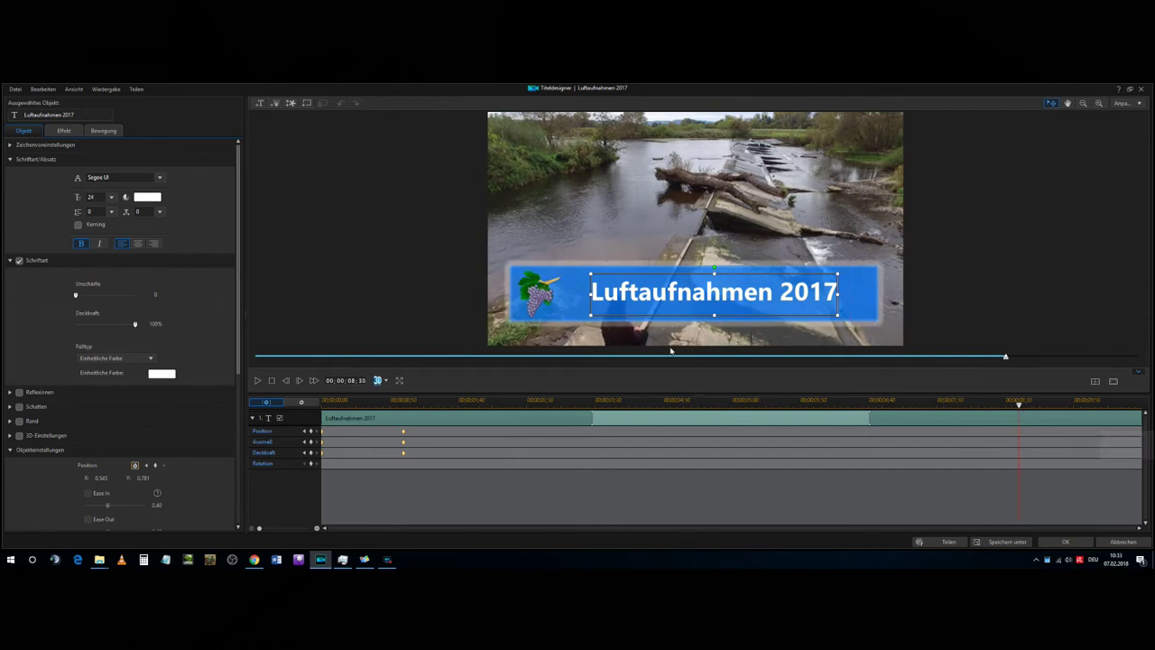
left_click(310, 431)
left_click(312, 443)
left_click(312, 453)
Step: Add position, size and opacity keyframes for the title at 00:00:09:10
left_click_drag(1021, 407, 1060, 410)
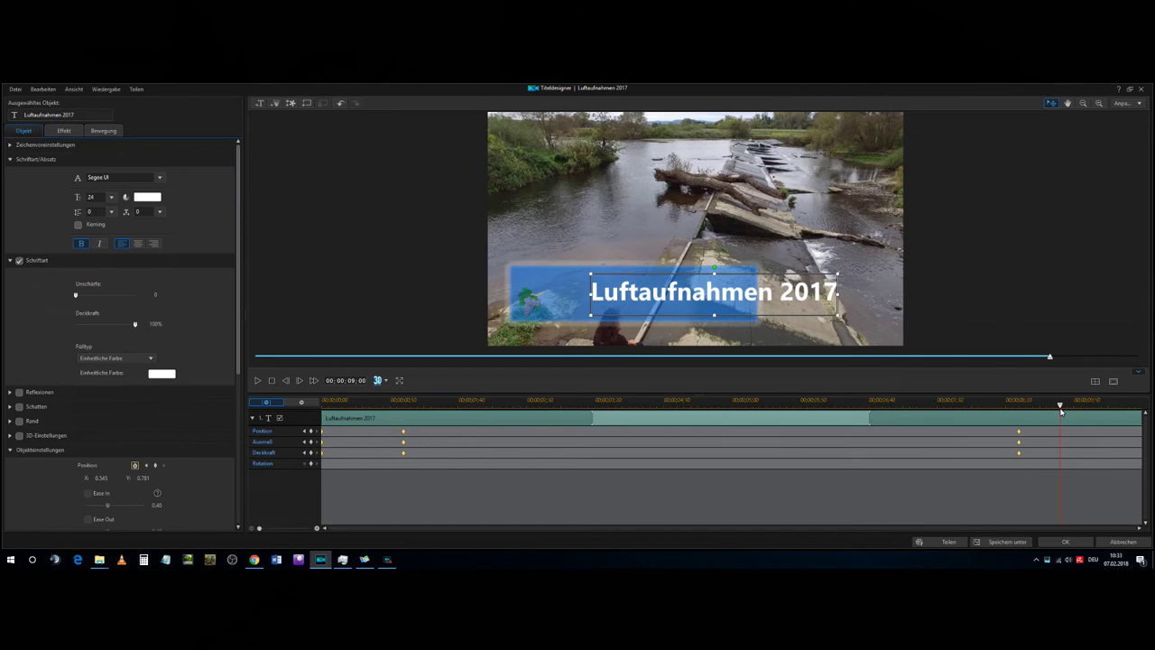
left_click_drag(1062, 411, 1102, 417)
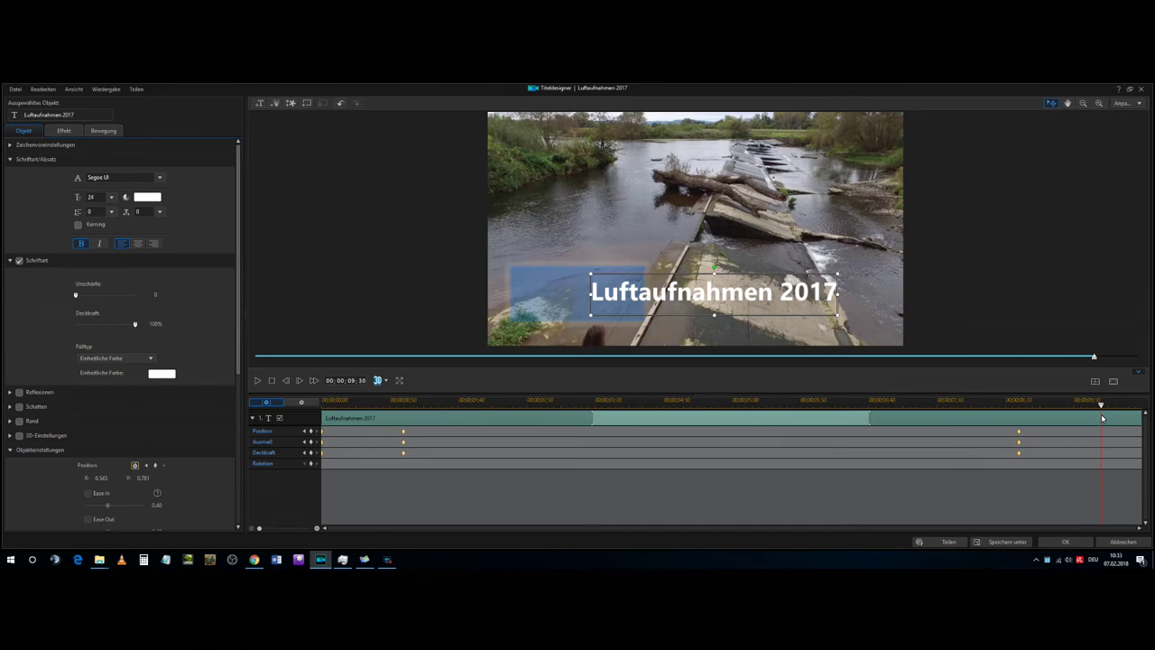
left_click_drag(1091, 418, 1076, 417)
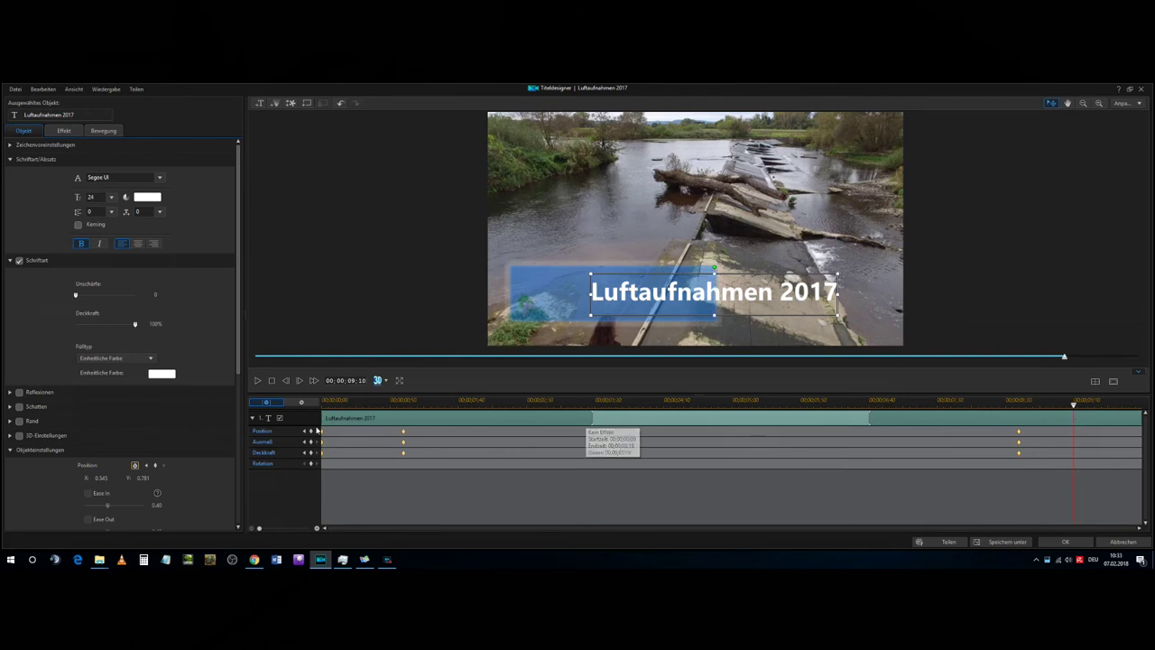
left_click(311, 432)
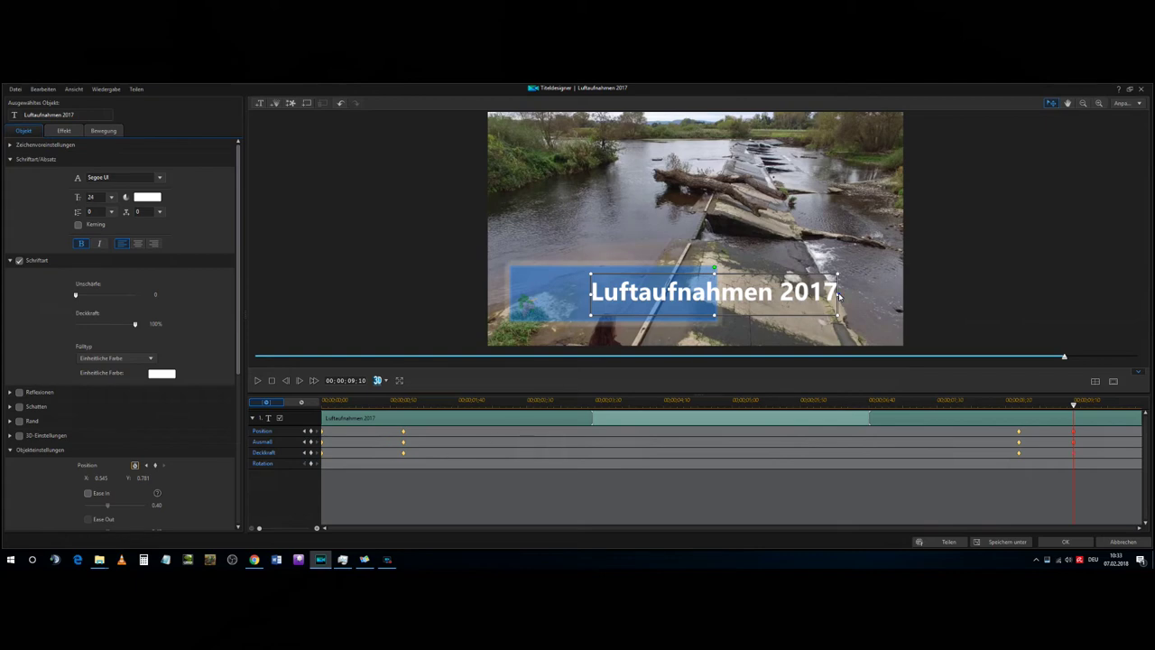
Step: At the last keyframes, shrink the title to 0.20 scale and set its opacity to 0%
left_click_drag(839, 296, 616, 296)
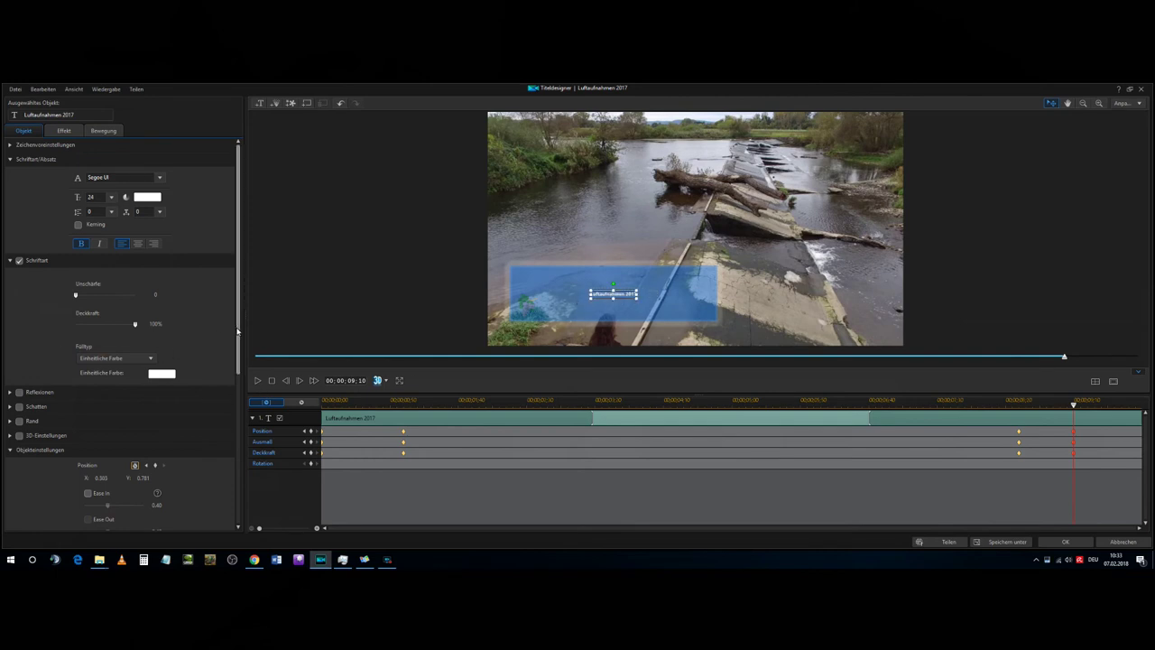
left_click_drag(237, 325, 239, 483)
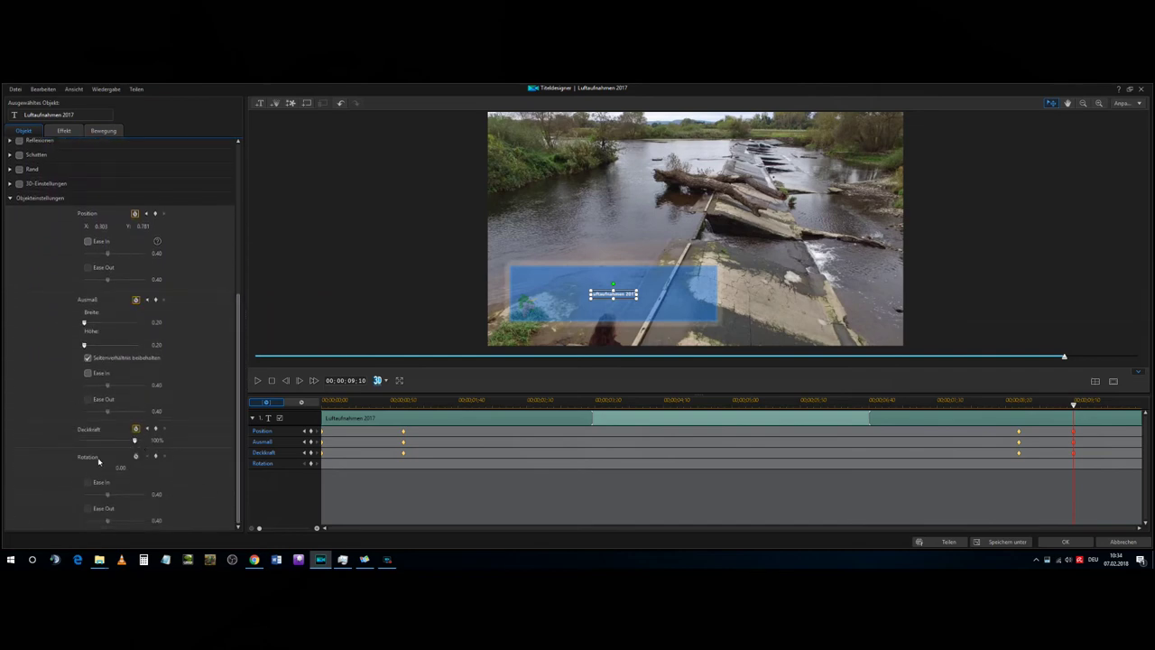
left_click_drag(113, 442, 59, 442)
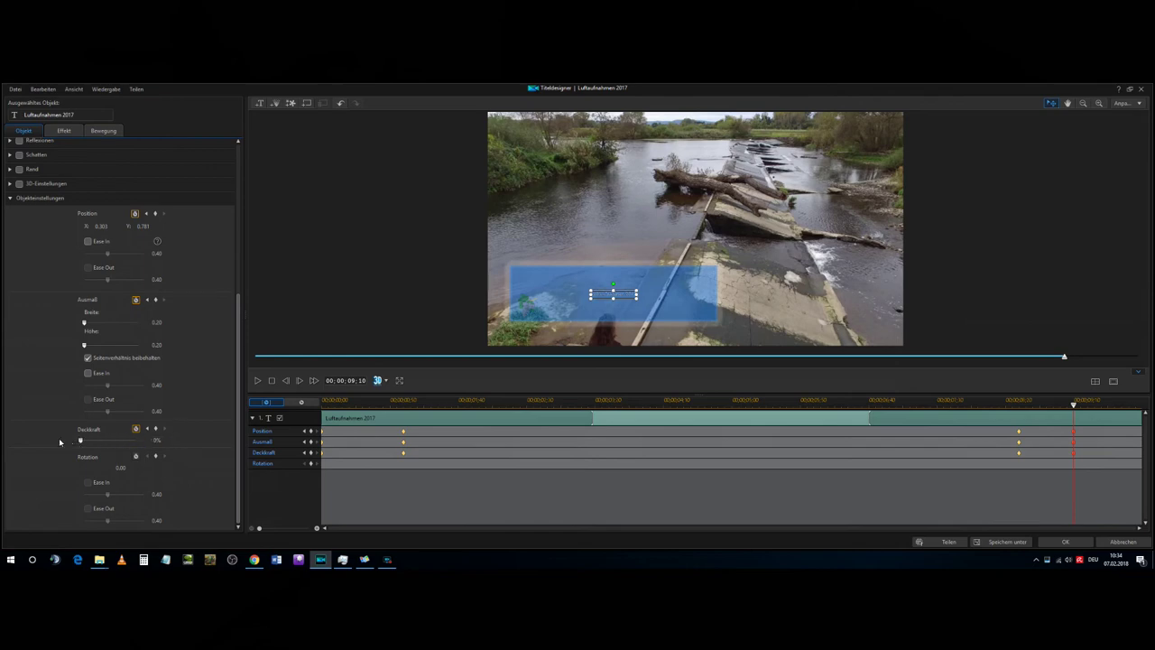
Step: Enable Ease In for the title's size and position at the last keyframes and play the animation from the start
left_click(89, 373)
left_click(87, 242)
left_click(271, 382)
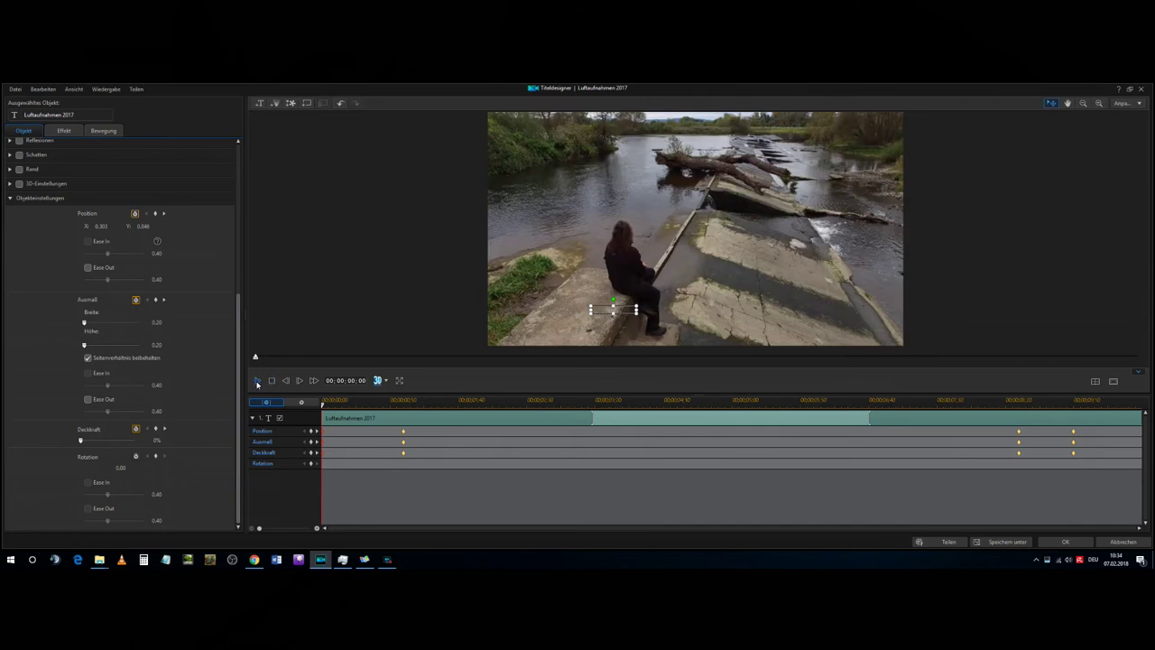
left_click(258, 382)
Step: Move the title's final position, size and opacity keyframes to 00:00:09:25 and play the finished lower-third animation
left_click(1074, 435)
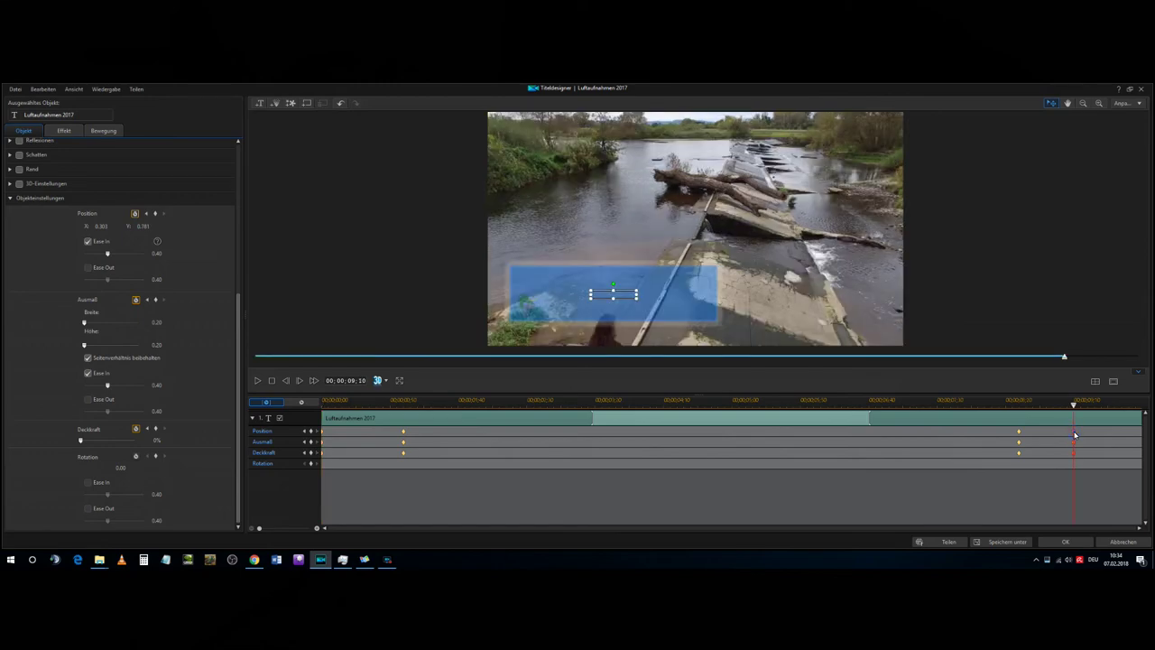
left_click_drag(1075, 435, 1095, 435)
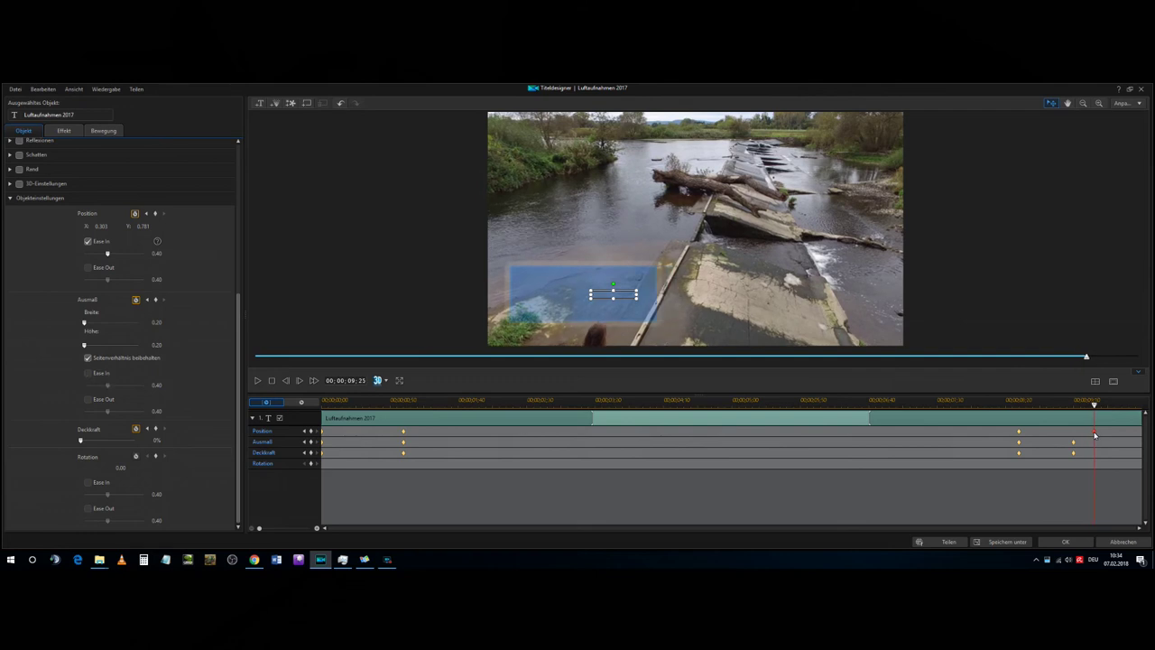
left_click_drag(1078, 445, 1094, 448)
left_click_drag(1073, 454, 1094, 457)
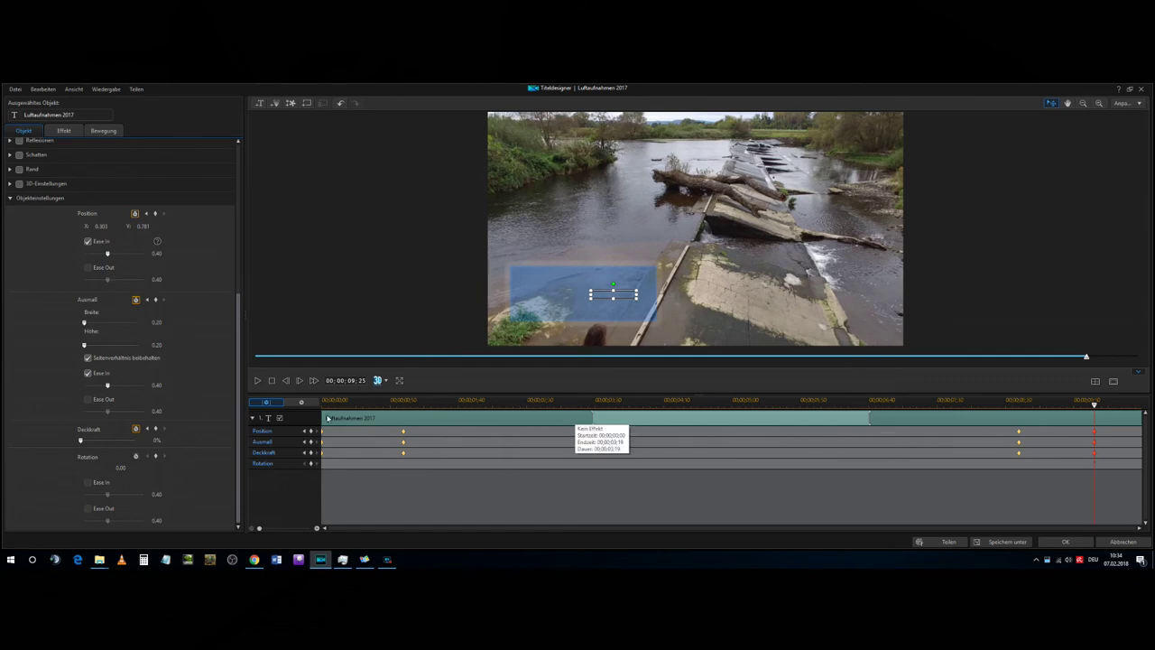
left_click(271, 381)
left_click(258, 381)
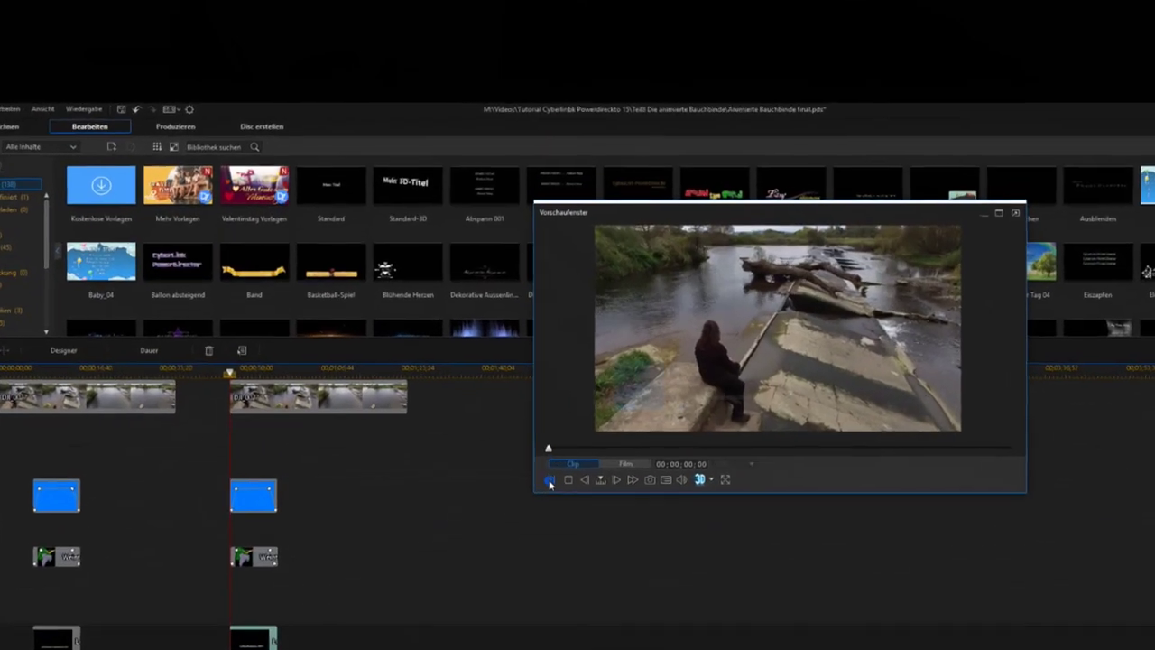
left_click(550, 481)
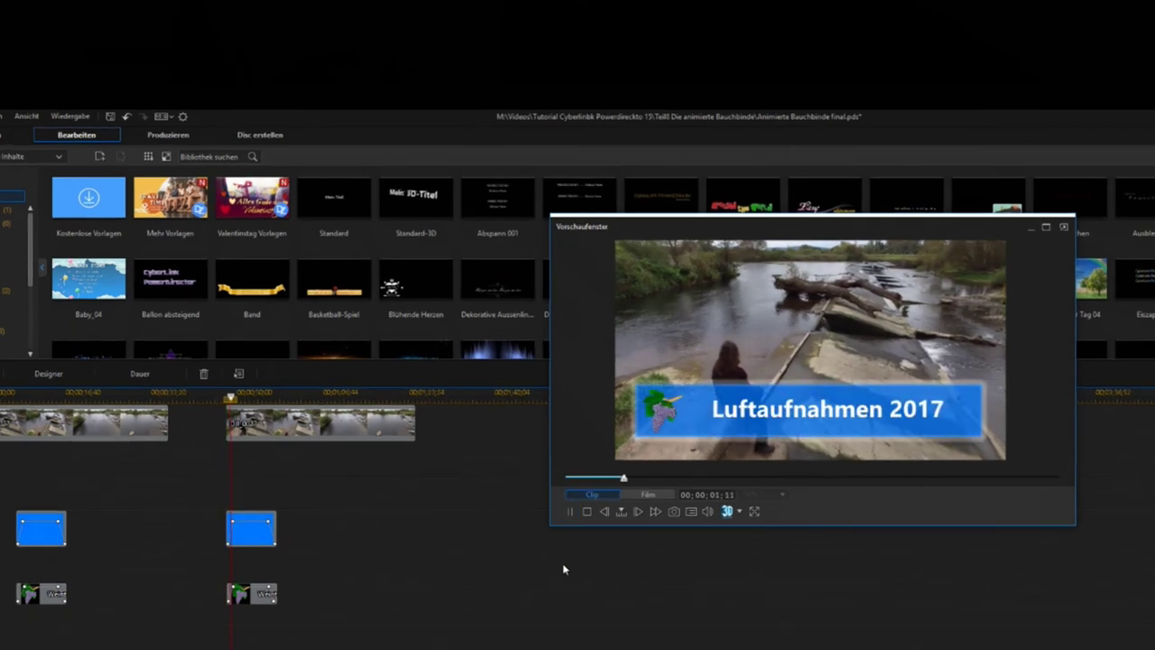